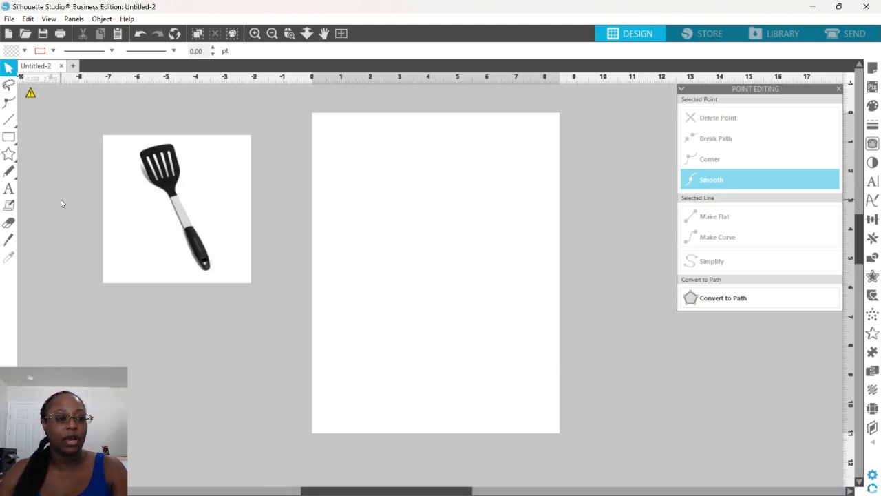
# Add the capital letter U as 72 pt Arial text between the spatula picture and the page.
pyautogui.click(9, 190)
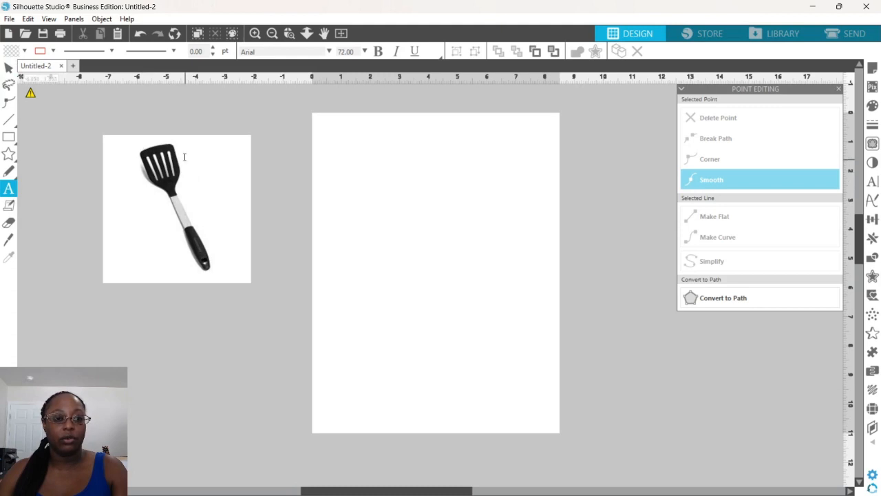
pyautogui.click(272, 164)
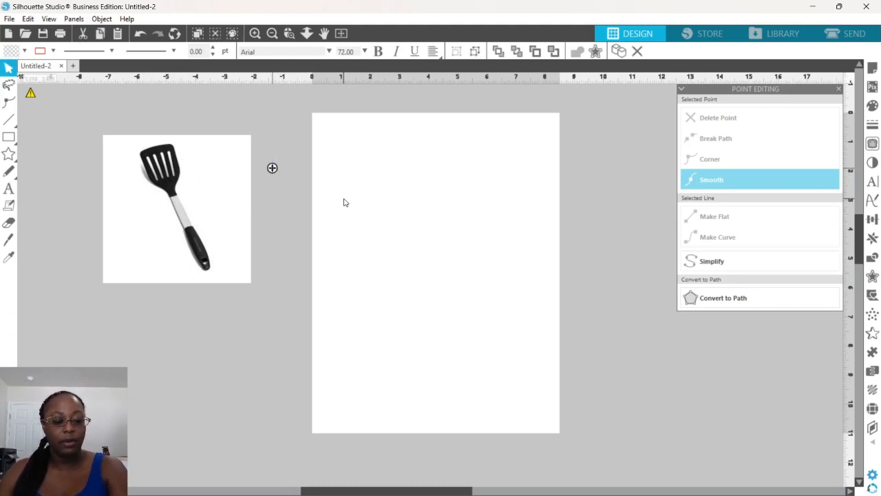
pyautogui.write('U')
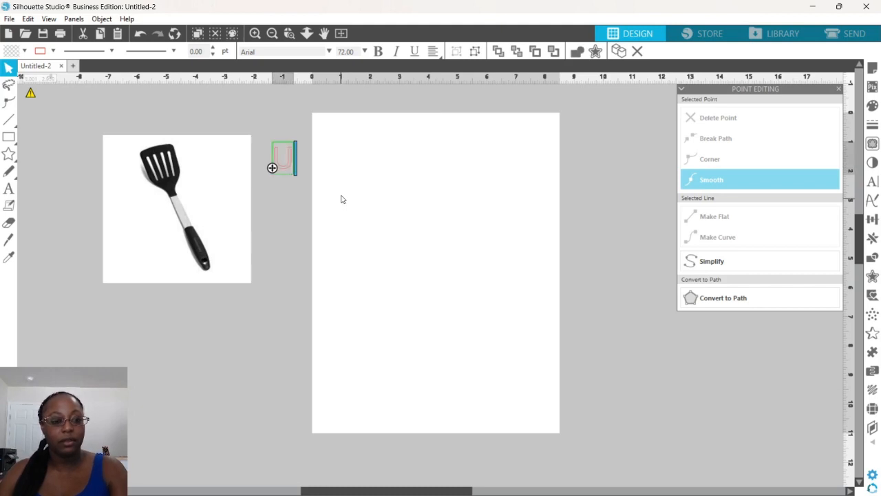
pyautogui.click(288, 128)
# Enlarge the letter U to about 2.0 in wide, and shift the spatula picture and the letter up and away from the page.
pyautogui.click(288, 172)
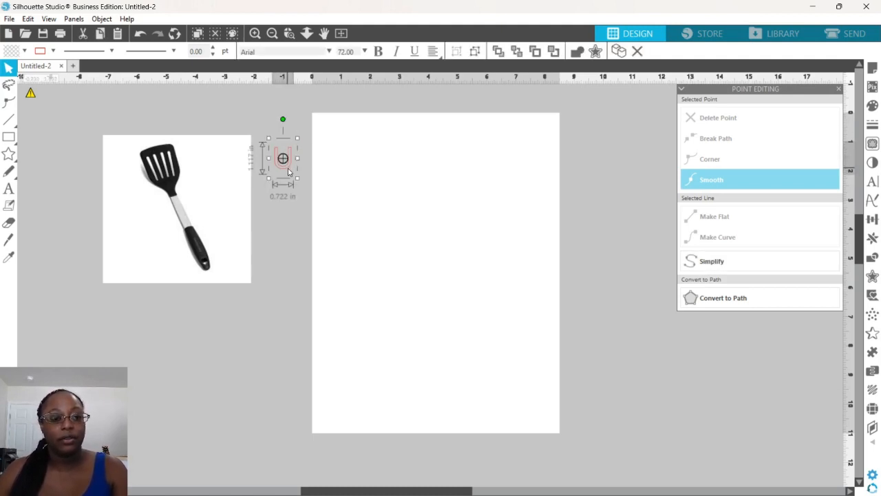
pyautogui.moveTo(297, 178); pyautogui.dragTo(330, 240)
pyautogui.moveTo(206, 187); pyautogui.dragTo(189, 163)
pyautogui.moveTo(289, 182); pyautogui.dragTo(240, 148)
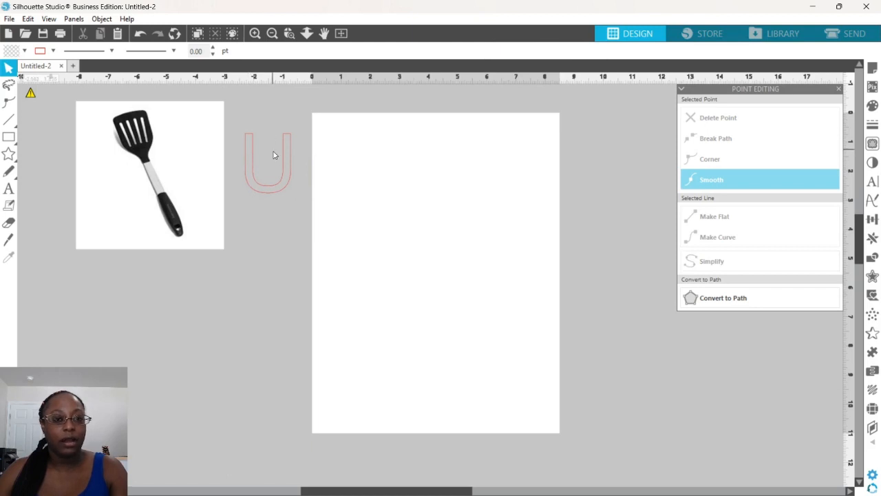
pyautogui.doubleClick(275, 190)
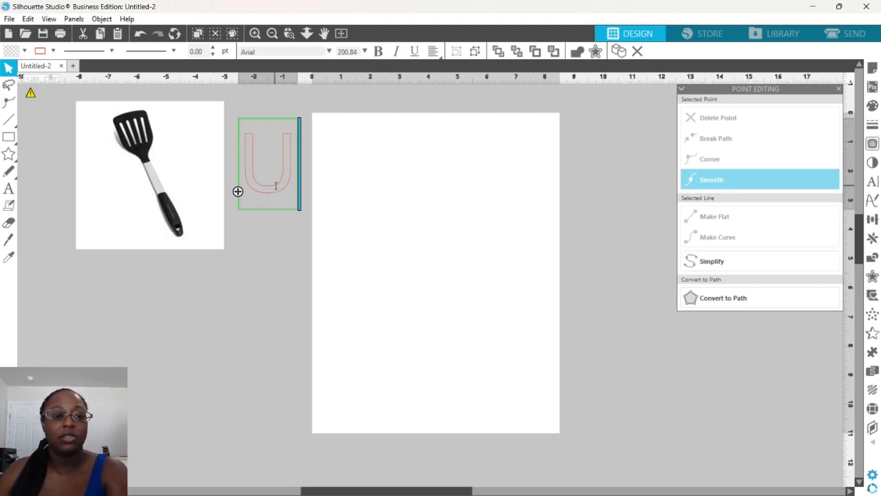
pyautogui.press('BackSpace')
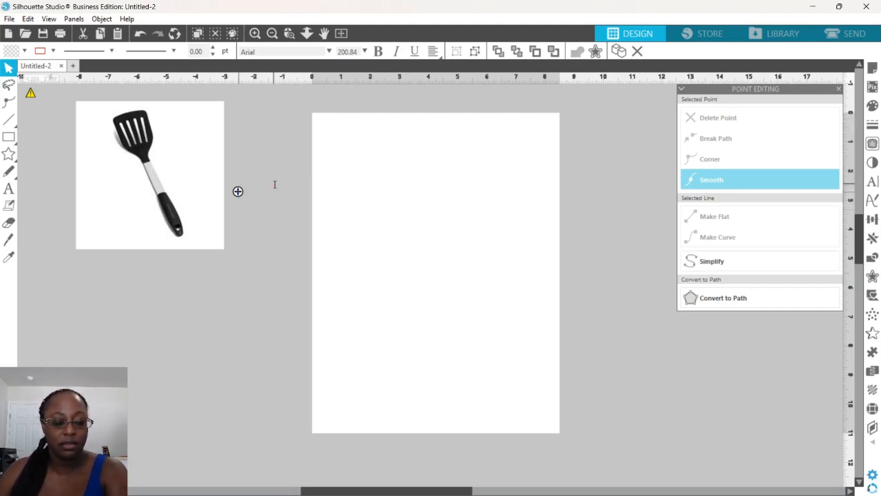
pyautogui.click(141, 38)
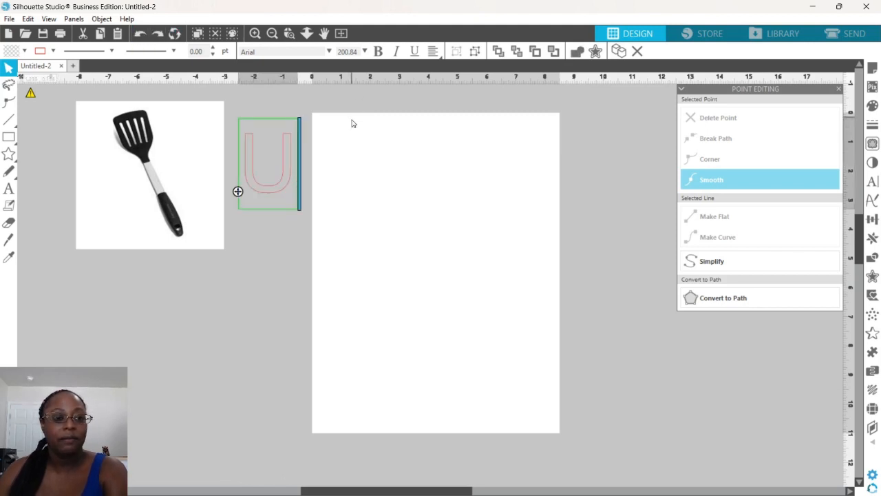
pyautogui.click(309, 142)
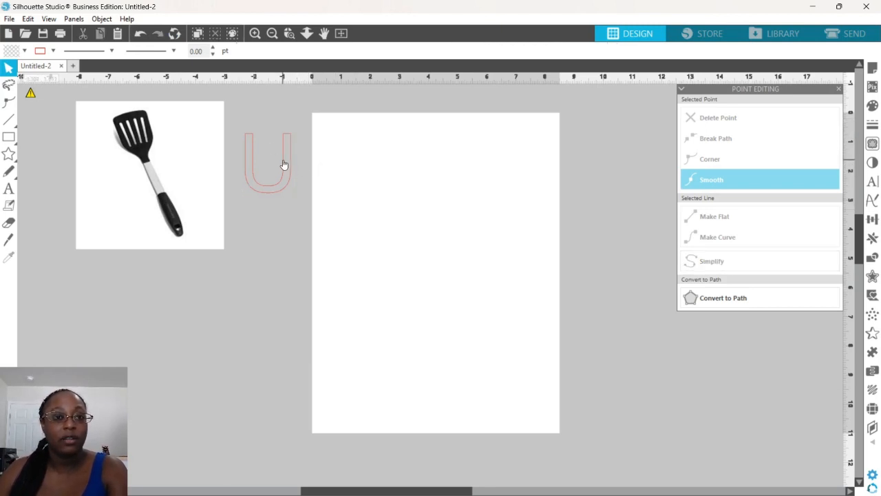
# Convert the letter U from text to a path and ungroup it.
pyautogui.rightClick(285, 151)
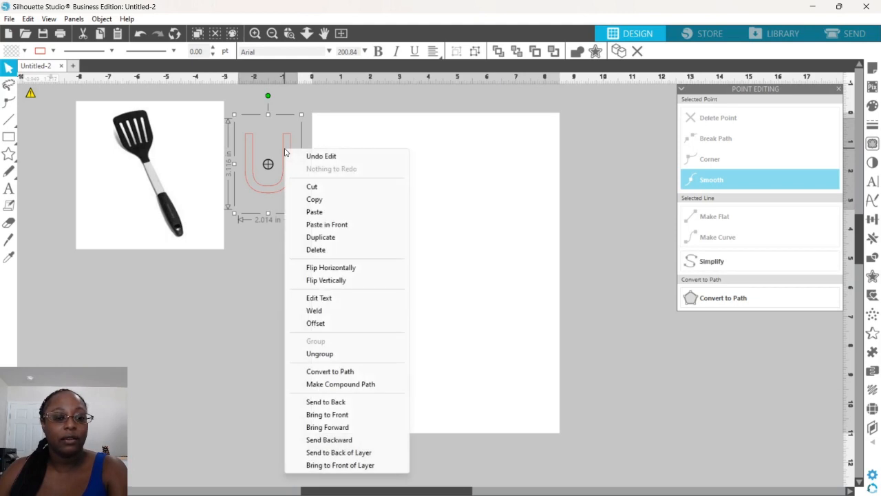
pyautogui.click(331, 373)
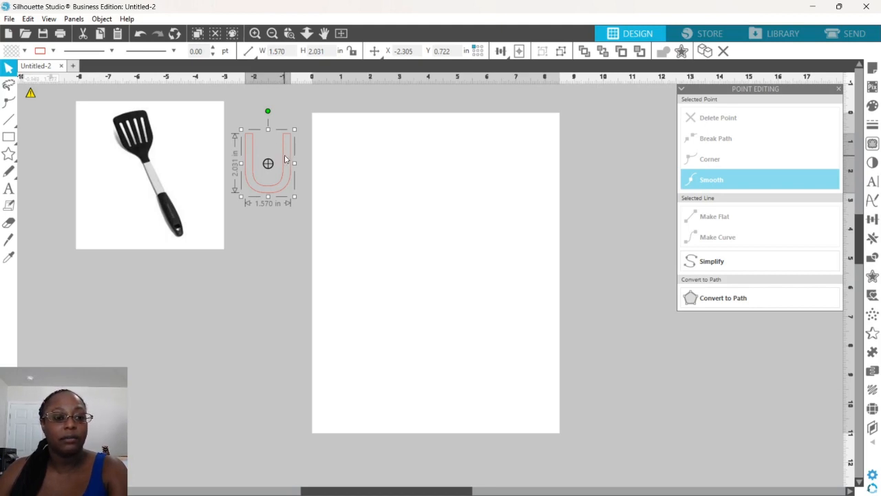
pyautogui.press('Right')
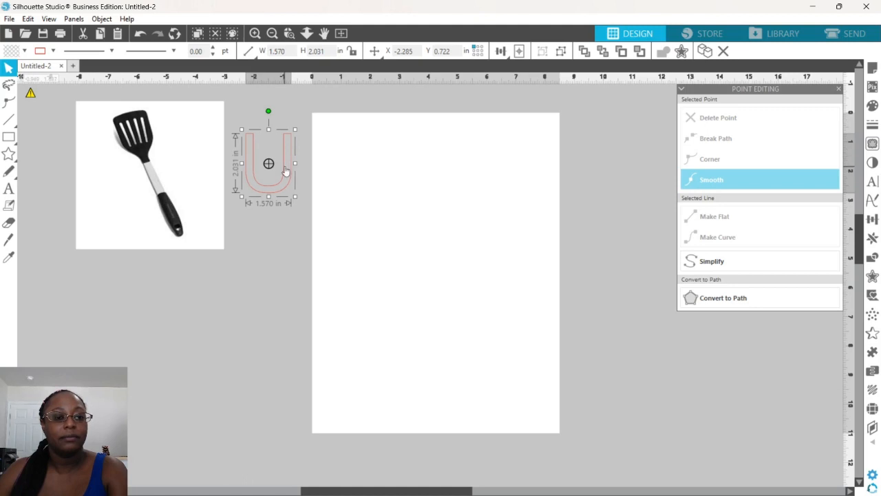
pyautogui.rightClick(285, 169)
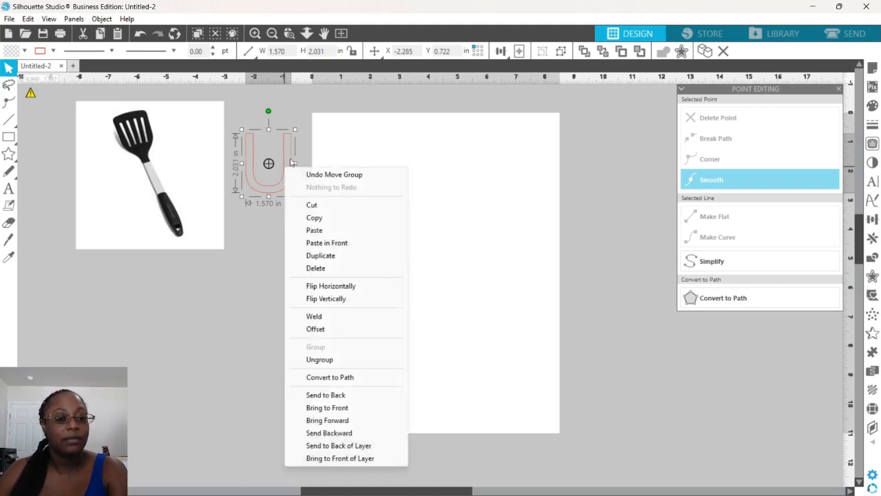
pyautogui.click(334, 358)
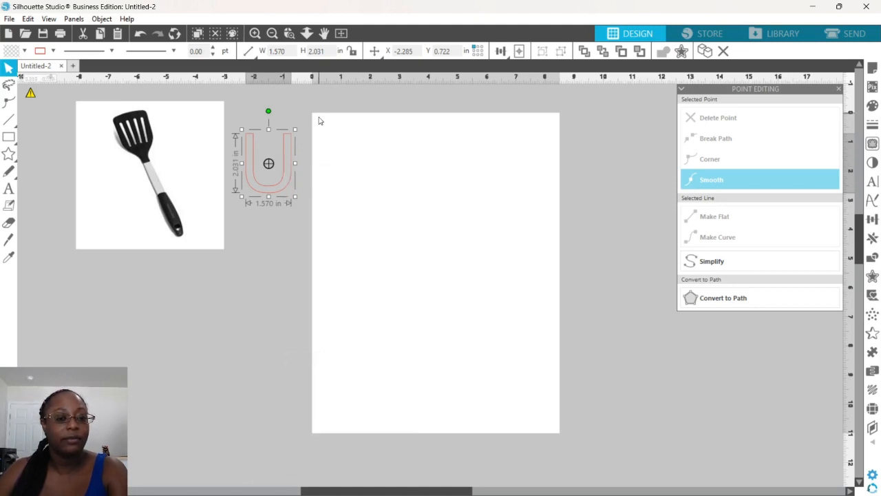
pyautogui.click(292, 112)
# Delete the inner curve points of the U so that only the outer outline forms a solid spatula head.
pyautogui.doubleClick(284, 145)
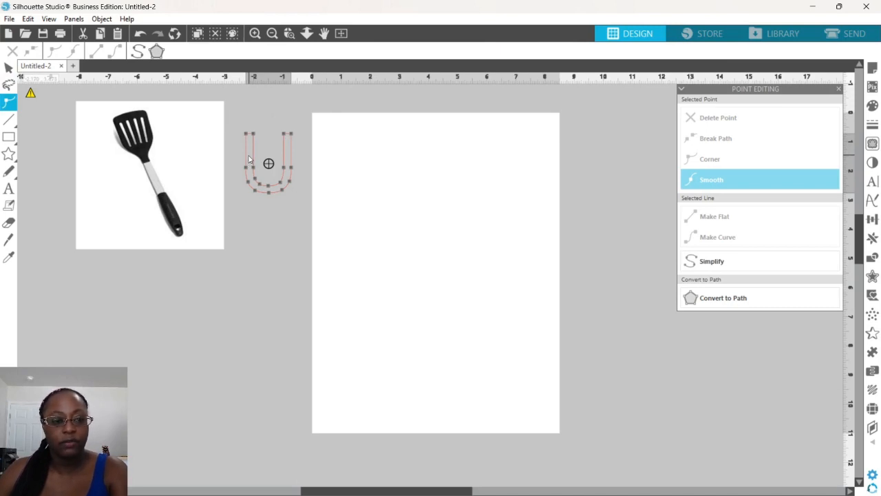
pyautogui.click(280, 181)
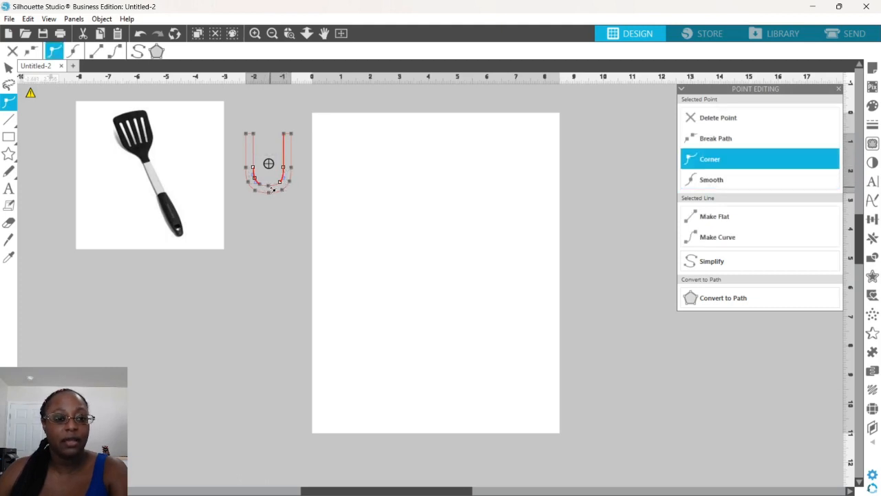
pyautogui.press('Delete')
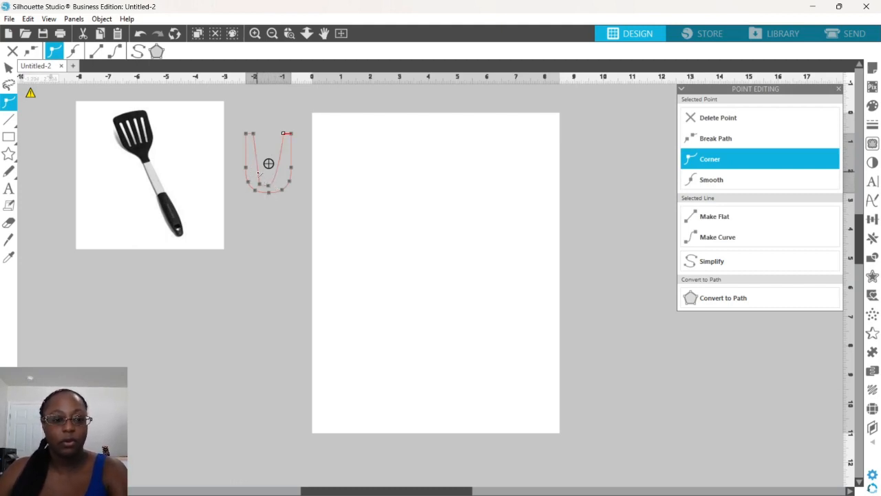
pyautogui.moveTo(254, 173); pyautogui.dragTo(271, 188)
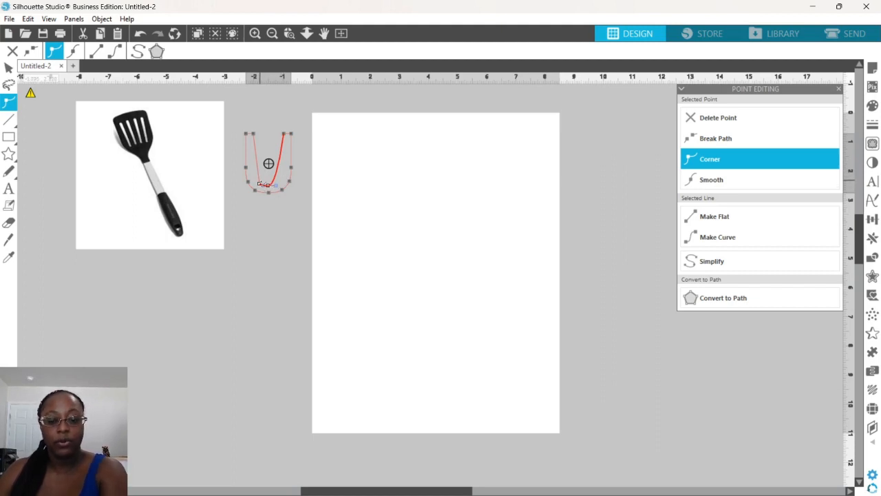
pyautogui.press('Delete')
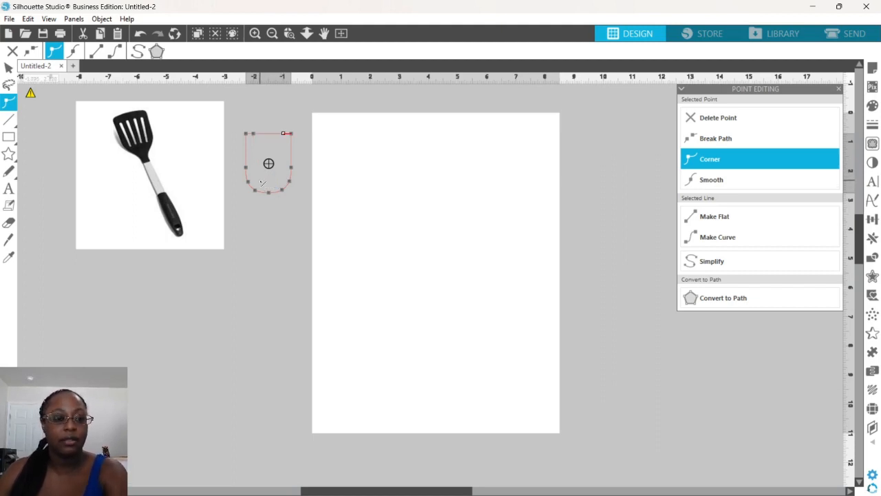
pyautogui.click(293, 119)
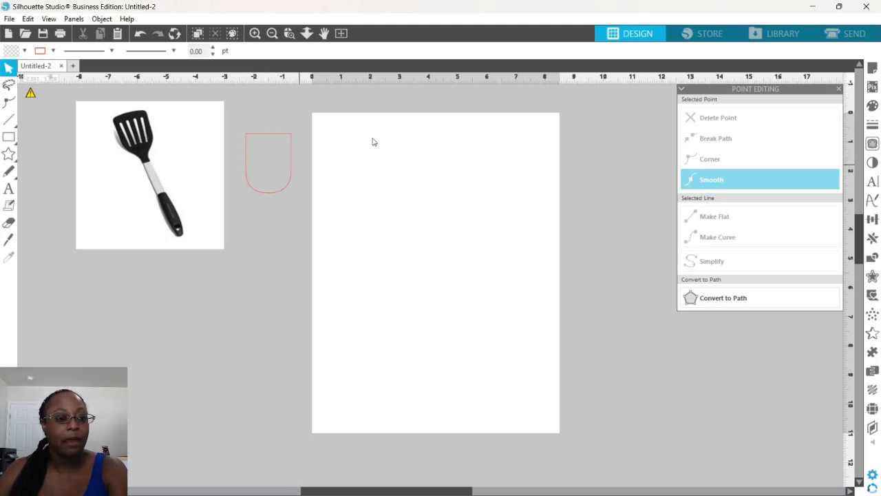
# Draw a narrow upright ellipse about 0.16 in wide and 1.22 in high near the left edge of the spatula head.
pyautogui.click(13, 135)
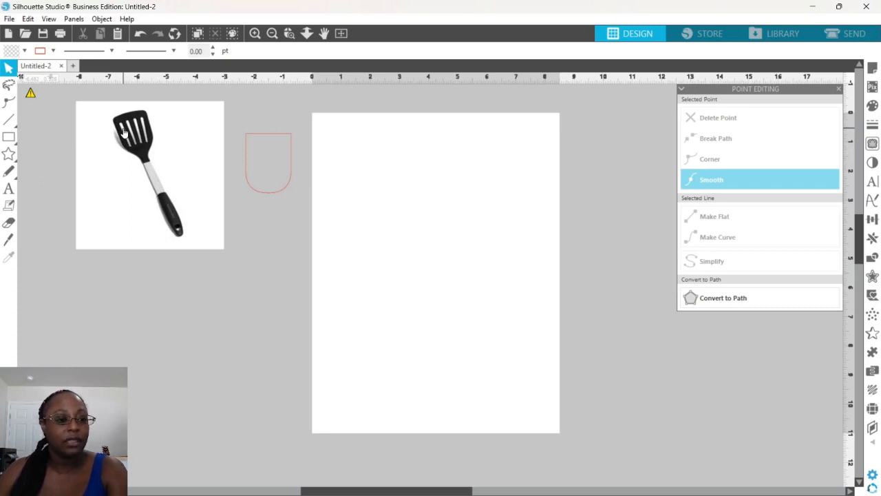
pyautogui.moveTo(3, 138)
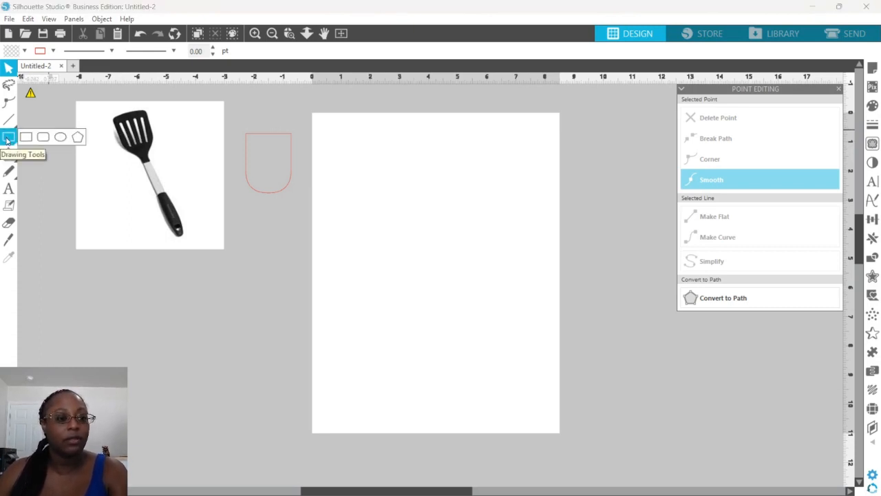
pyautogui.click(64, 138)
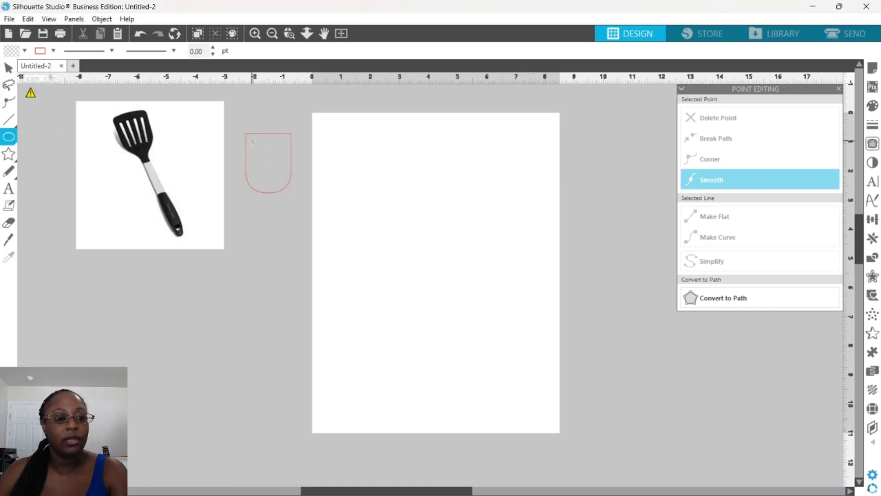
pyautogui.moveTo(254, 141); pyautogui.dragTo(254, 182)
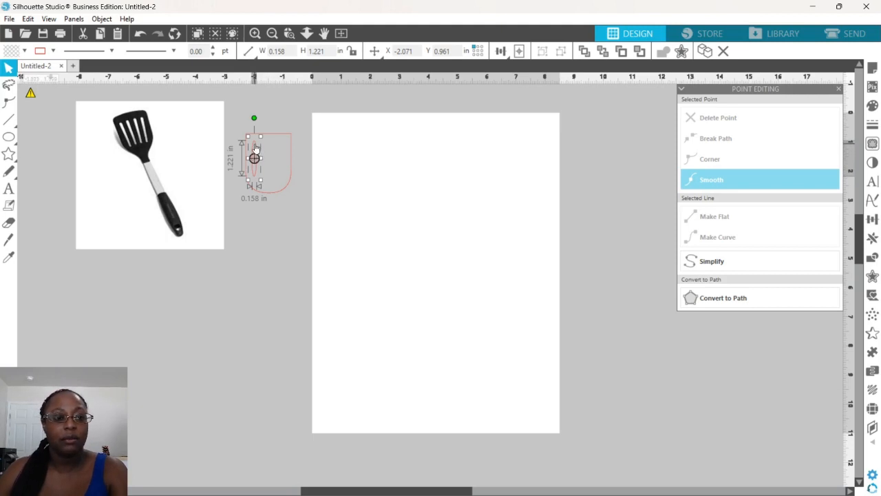
# Replicate the narrow ellipse as a row of four inside the spatula head.
pyautogui.click(102, 19)
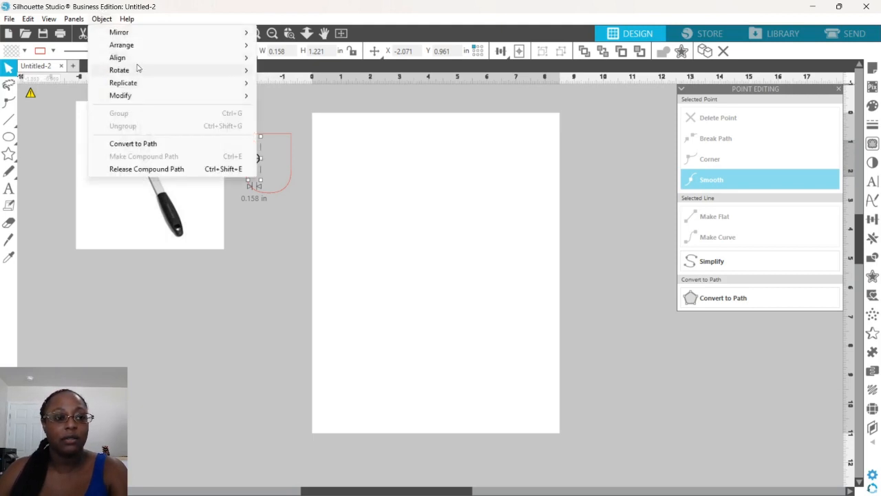
pyautogui.moveTo(140, 85)
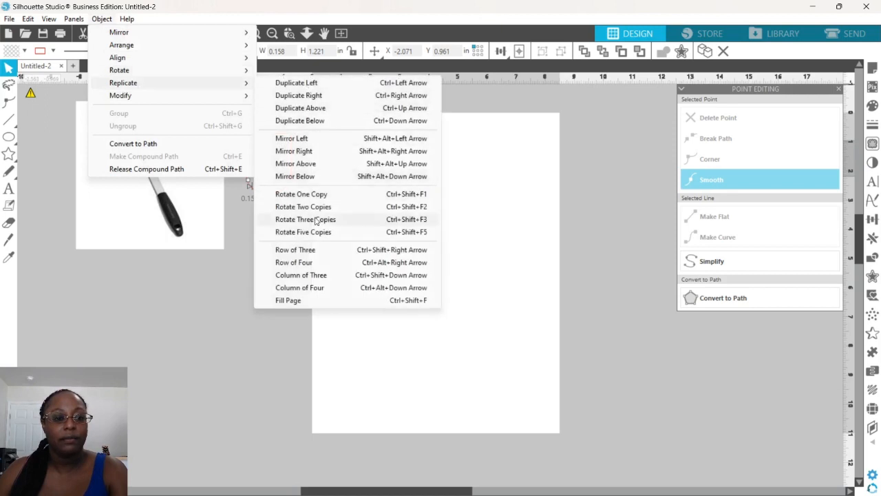
pyautogui.click(304, 267)
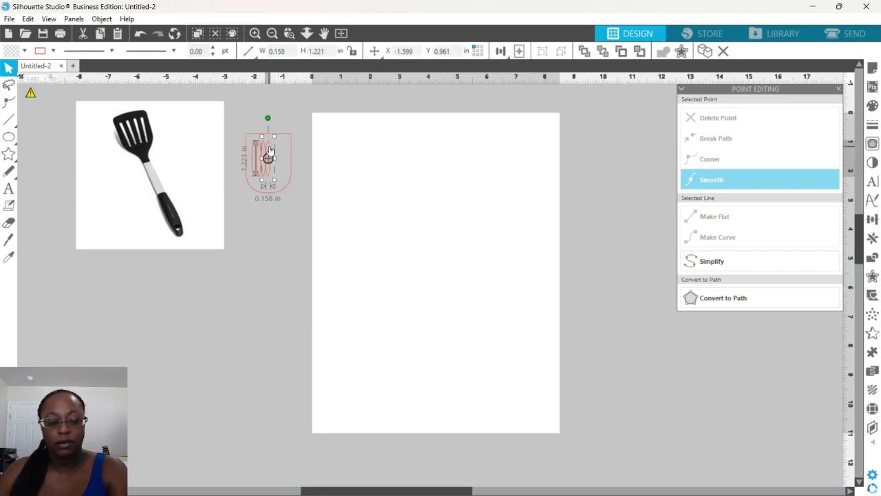
# Move the last ellipse of the row horizontally to the right side of the spatula head, at X -1.126 in.
pyautogui.press('Right')
pyautogui.press('Right')
pyautogui.press('Right')
pyautogui.press('Right')
pyautogui.press('Right')
pyautogui.press('Right')
pyautogui.press('Right')
pyautogui.press('Right')
pyautogui.press('Right')
pyautogui.press('Right')
pyautogui.press('Right')
pyautogui.press('Right')
pyautogui.press('Right')
pyautogui.press('Right')
pyautogui.press('Right')
pyautogui.press('Right')
pyautogui.press('Right')
pyautogui.press('Right')
pyautogui.press('Right')
pyautogui.press('Right')
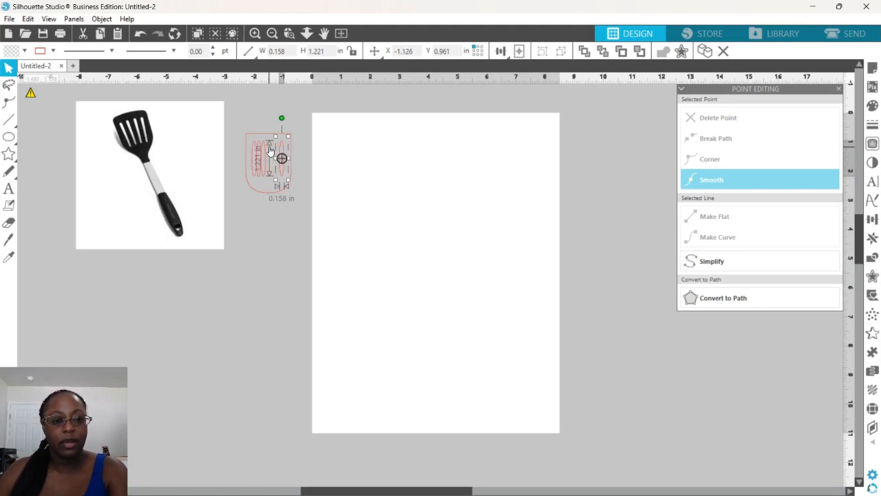
pyautogui.click(272, 125)
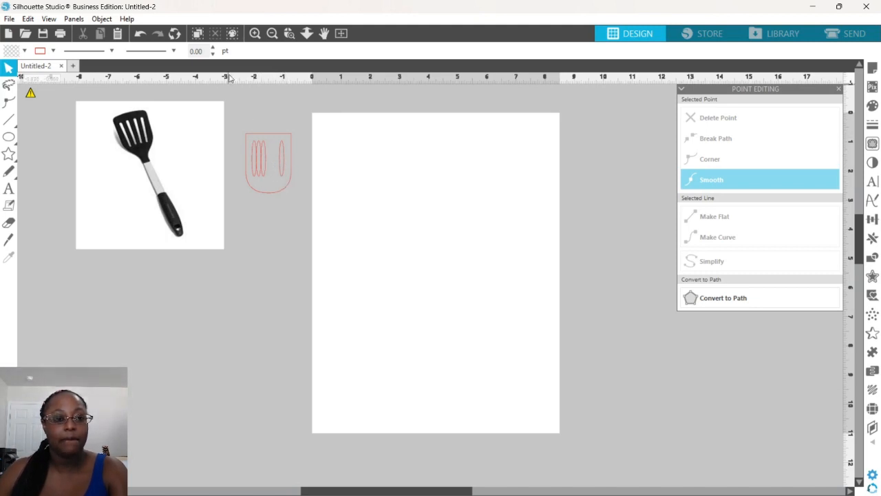
# Align the four ellipses on their vertical middles and space them evenly horizontally across the spatula head.
pyautogui.click(289, 33)
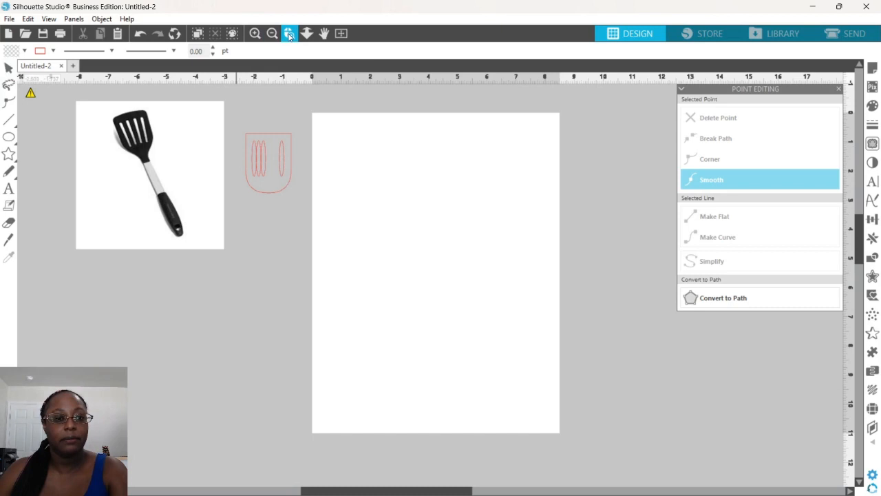
pyautogui.moveTo(236, 110); pyautogui.dragTo(336, 229)
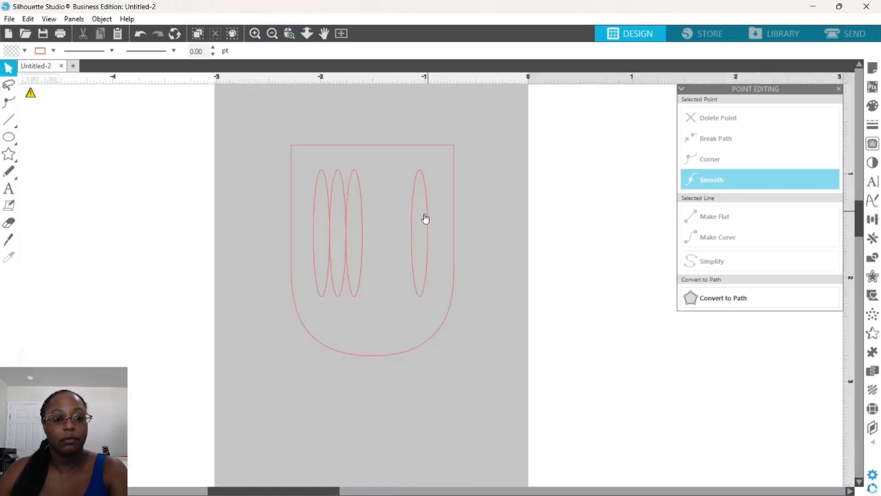
pyautogui.moveTo(307, 164); pyautogui.dragTo(428, 259)
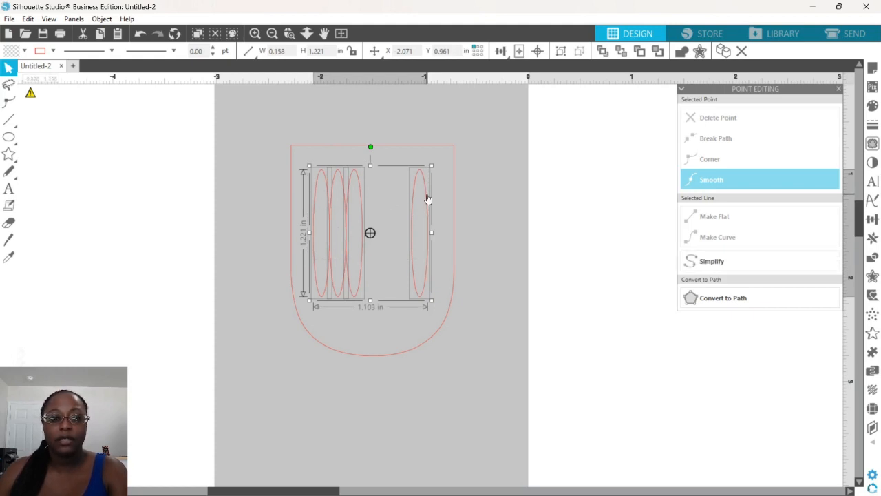
pyautogui.click(872, 219)
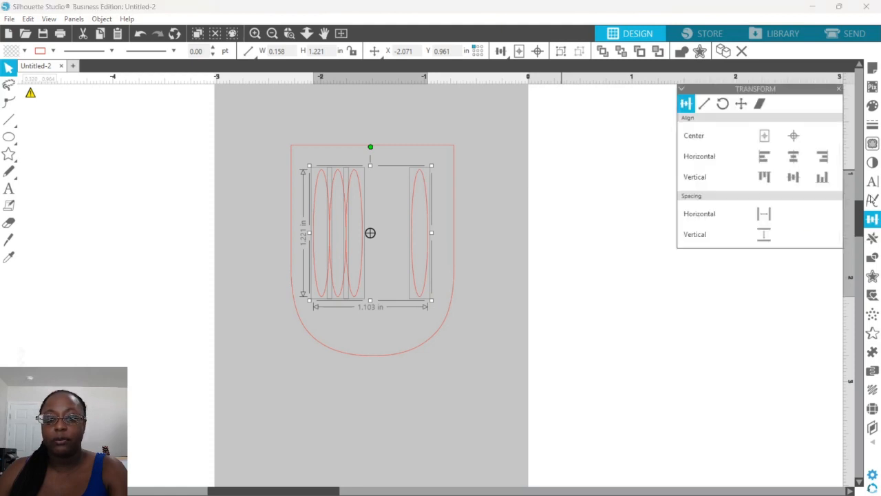
pyautogui.click(793, 178)
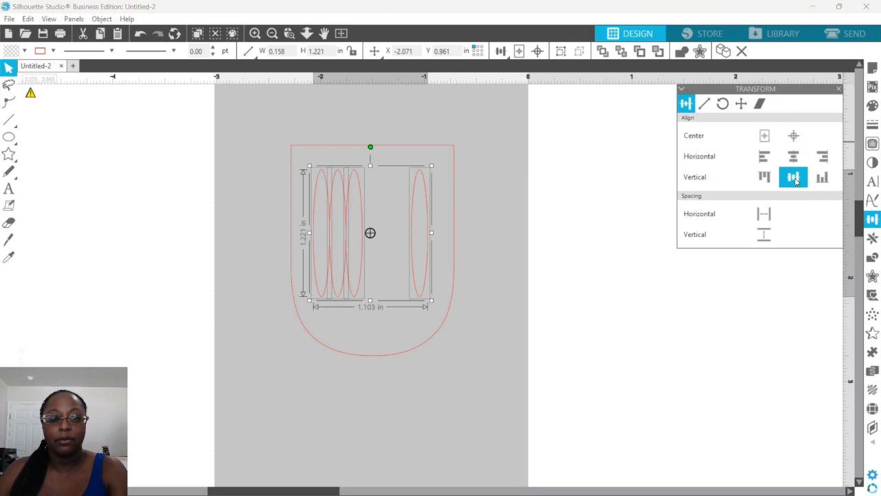
pyautogui.click(765, 216)
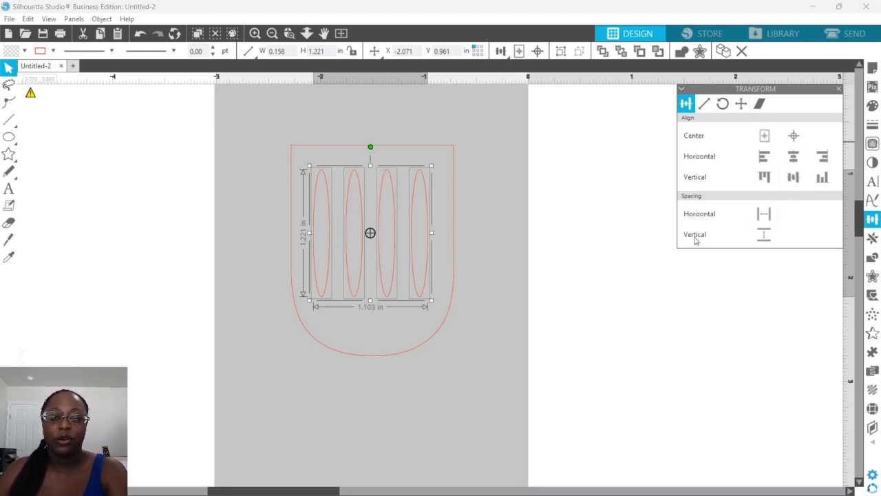
# Draw a narrow upright rectangle about 0.24 in wide and 2.72 in high as the shaft, overlapping the bottom of the spatula head.
pyautogui.click(434, 151)
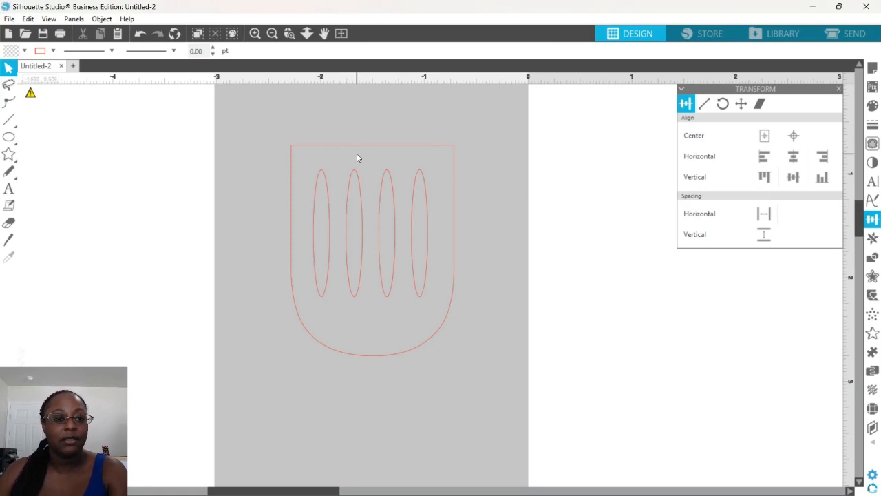
pyautogui.click(272, 34)
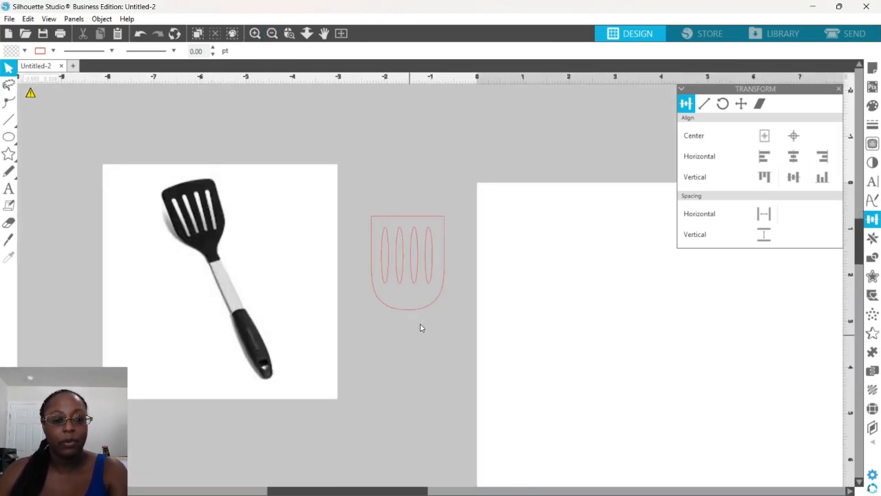
pyautogui.scroll(-3, 419, 289)
pyautogui.scroll(-2, 422, 243)
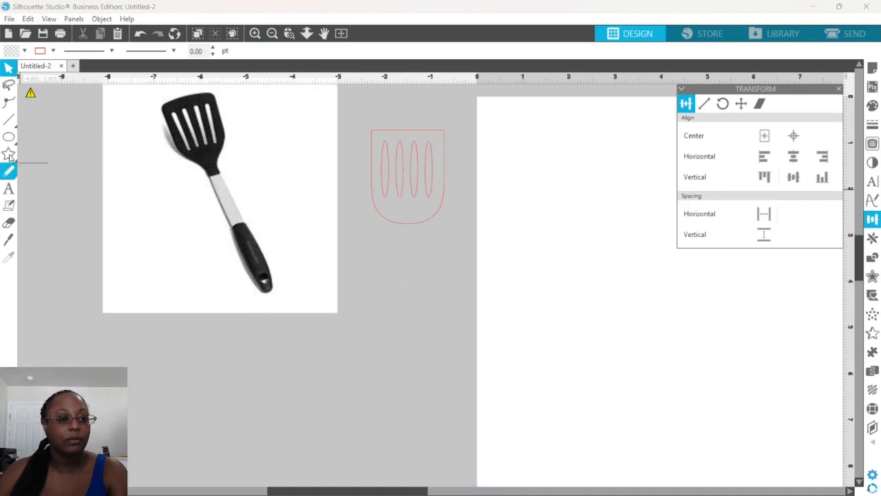
pyautogui.click(26, 137)
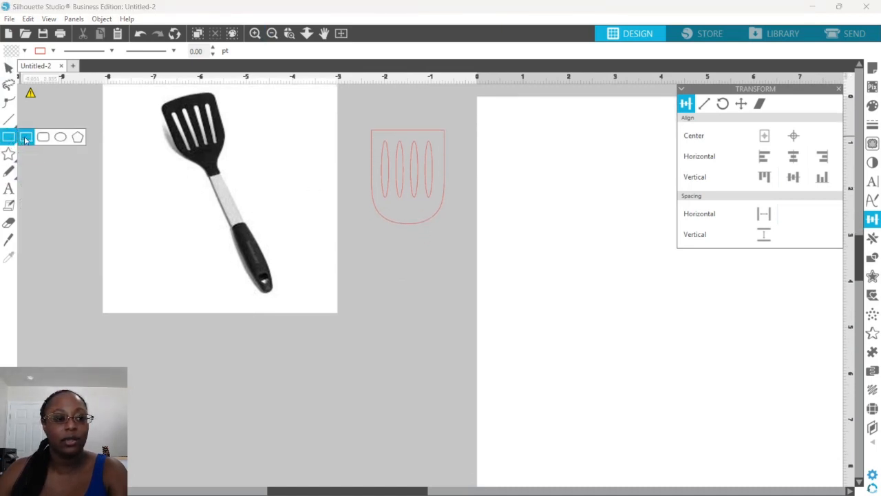
pyautogui.moveTo(400, 222)
pyautogui.mouseDown()
pyautogui.moveTo(412, 348)
pyautogui.moveTo(414, 319)
pyautogui.mouseUp()
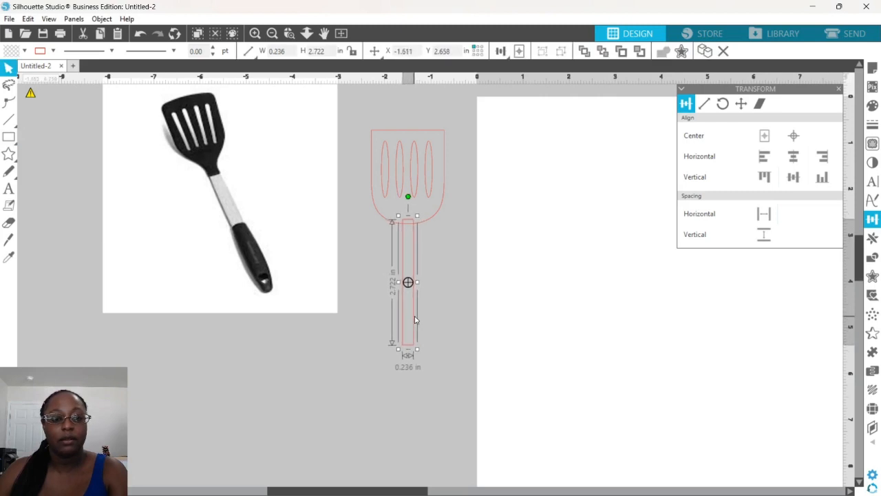
pyautogui.click(441, 288)
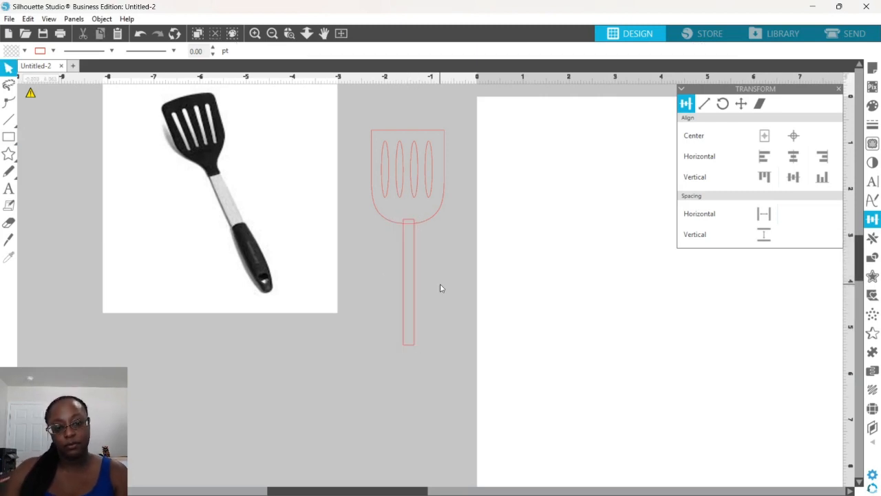
# Move the reference picture of the spatula down so it sits level with the drawn head and shaft.
pyautogui.scroll(-3, 441, 287)
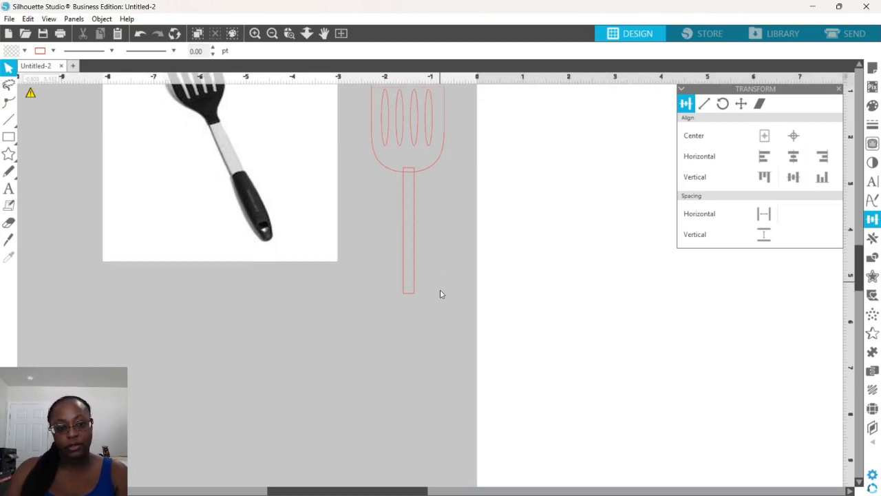
pyautogui.moveTo(270, 201); pyautogui.dragTo(273, 273)
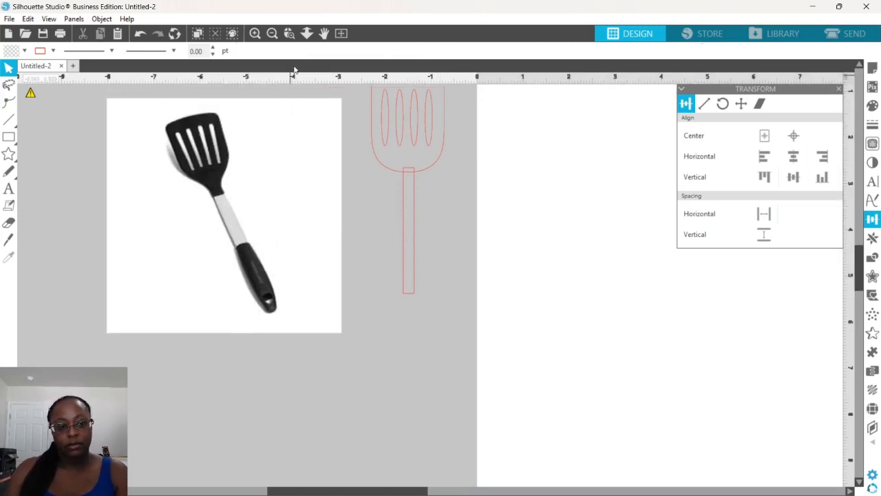
pyautogui.click(272, 34)
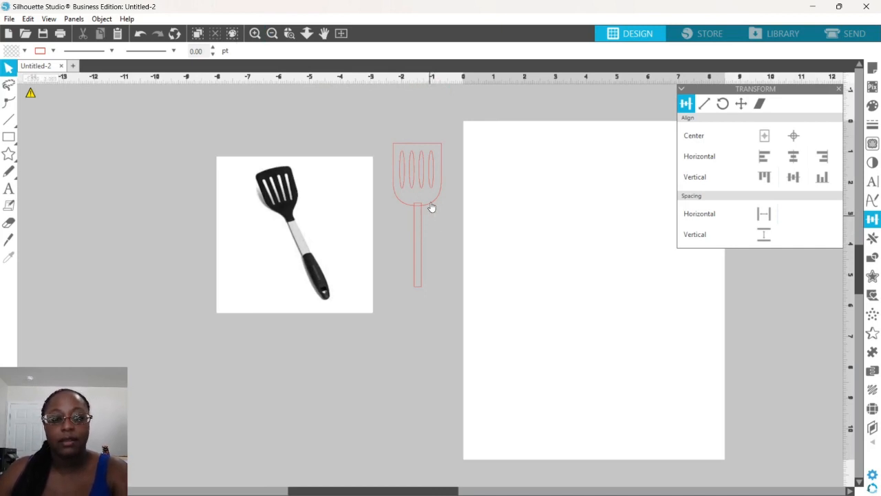
pyautogui.click(421, 168)
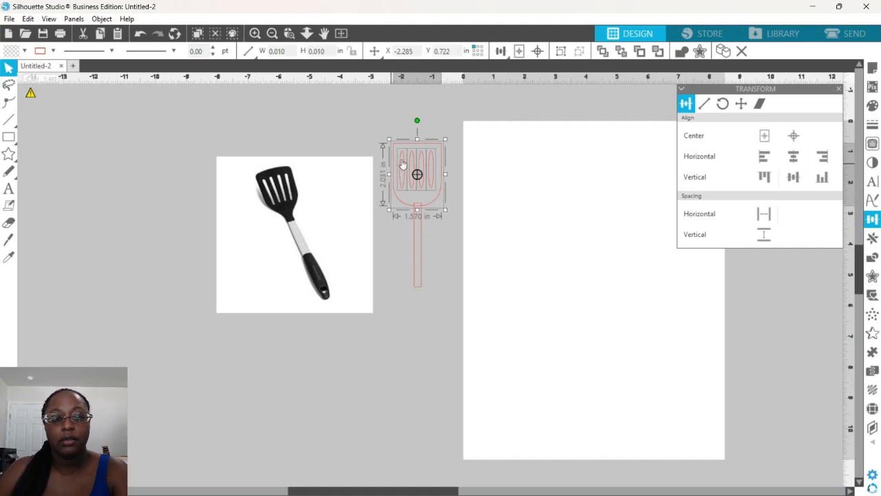
pyautogui.click(453, 148)
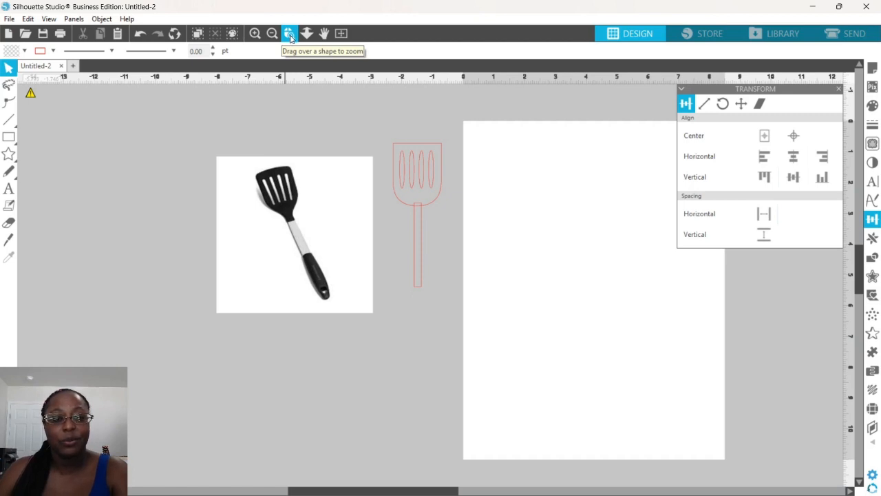
pyautogui.moveTo(399, 148); pyautogui.dragTo(410, 166)
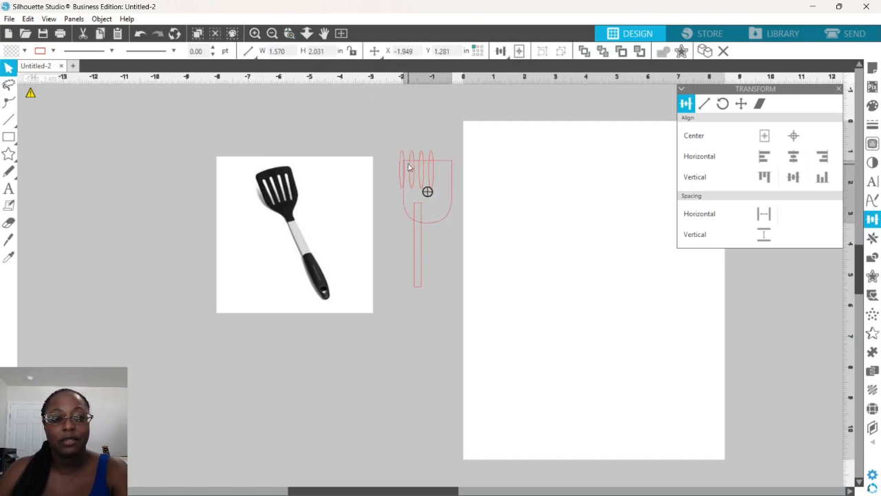
pyautogui.click(142, 38)
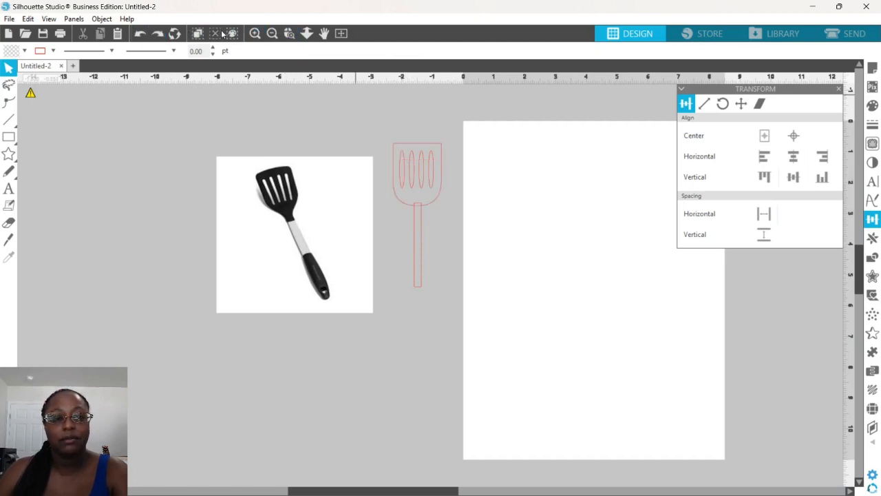
# Group the four ellipse slots inside the spatula head.
pyautogui.click(289, 33)
pyautogui.moveTo(388, 135); pyautogui.dragTo(472, 230)
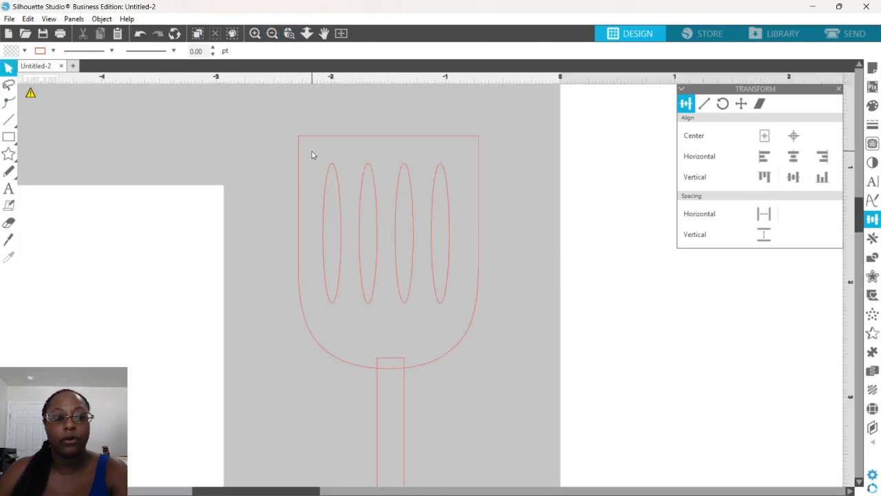
pyautogui.moveTo(311, 155); pyautogui.dragTo(447, 246)
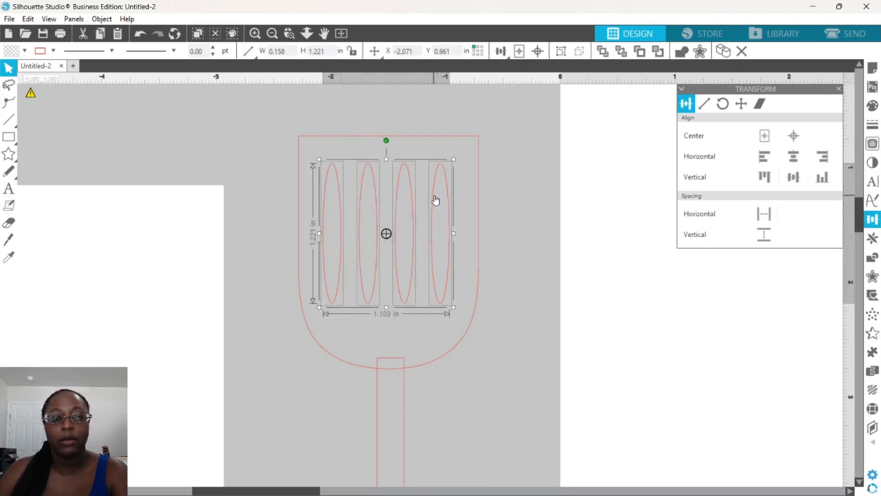
pyautogui.rightClick(435, 198)
pyautogui.click(468, 376)
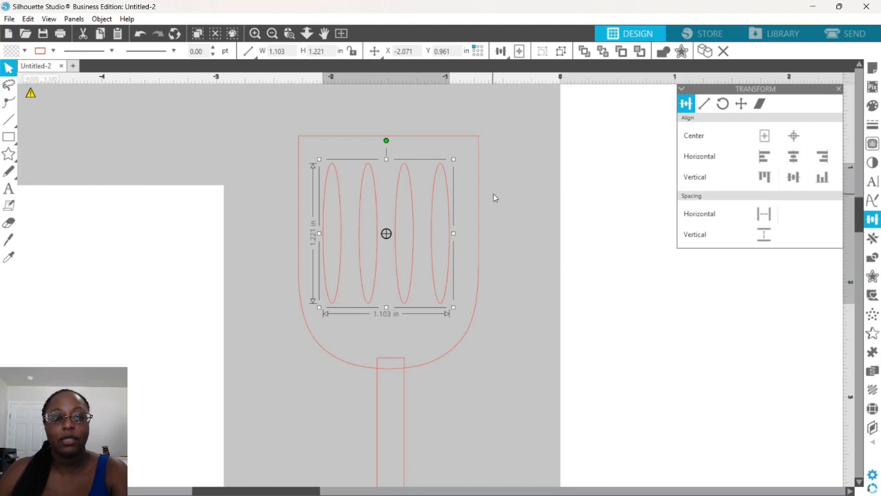
# Align the grouped slots, the spatula head and the shaft rectangle on their horizontal centres.
pyautogui.moveTo(448, 399); pyautogui.dragTo(319, 241)
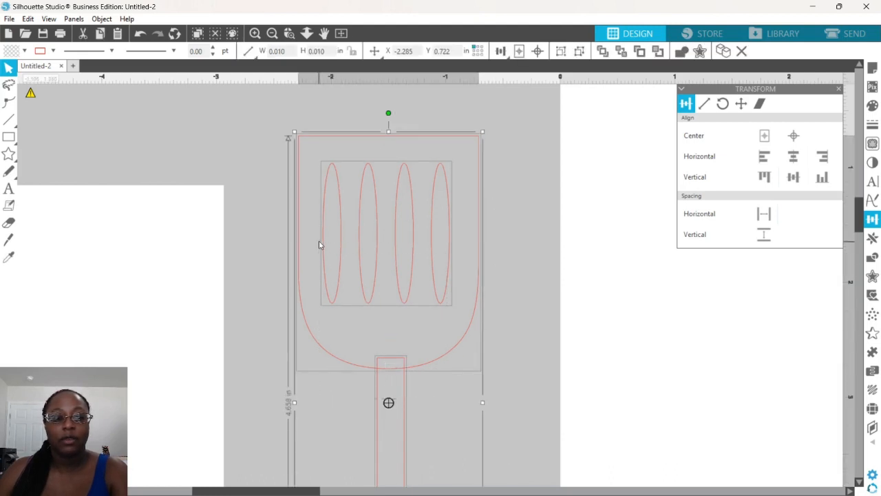
pyautogui.click(793, 158)
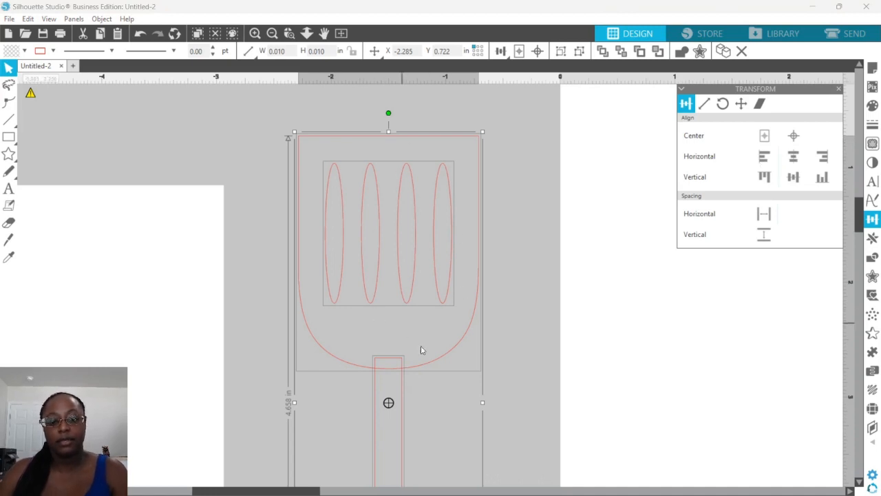
pyautogui.click(500, 212)
# Weld the spatula head and the shaft rectangle into one outline, leaving the slots out.
pyautogui.click(272, 33)
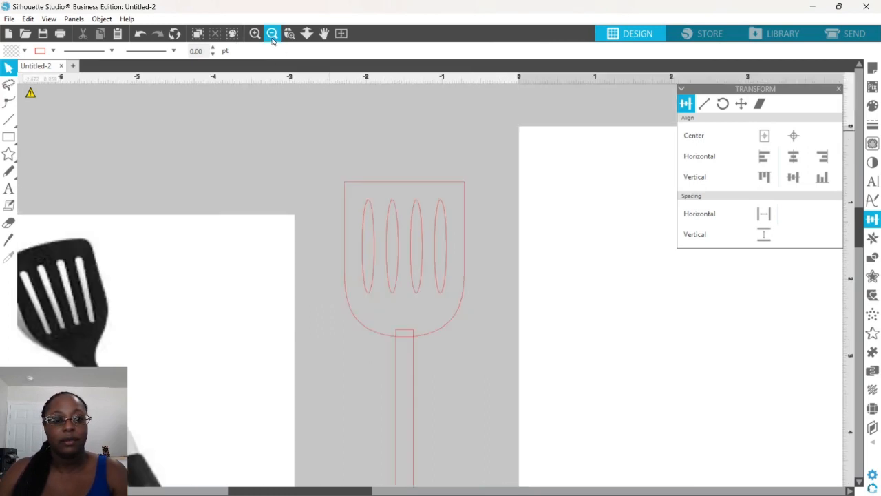
pyautogui.click(272, 33)
pyautogui.scroll(-2, 413, 193)
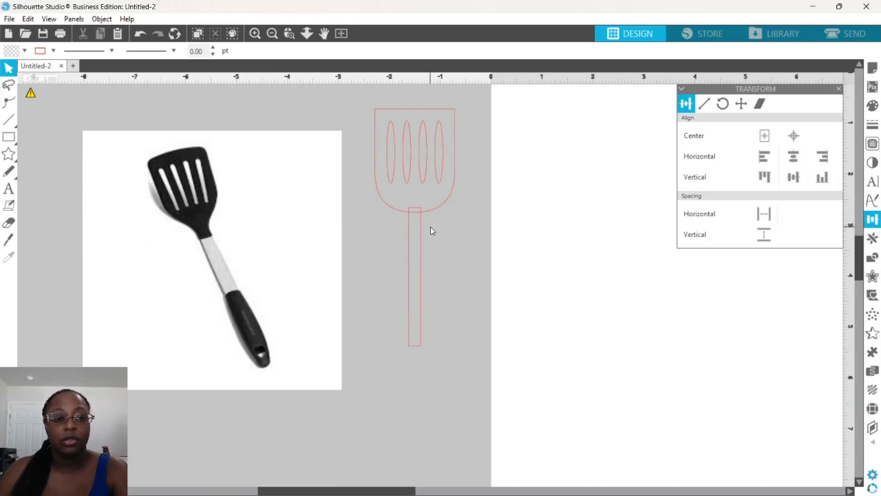
pyautogui.click(415, 210)
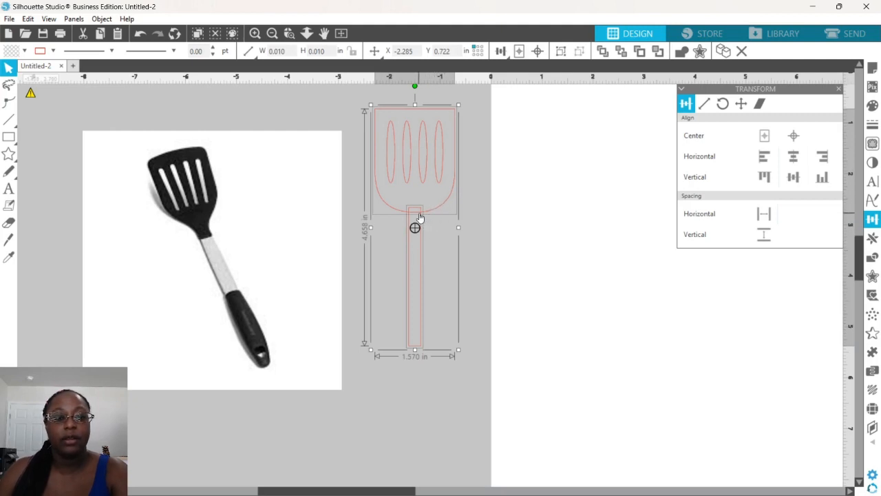
pyautogui.rightClick(420, 218)
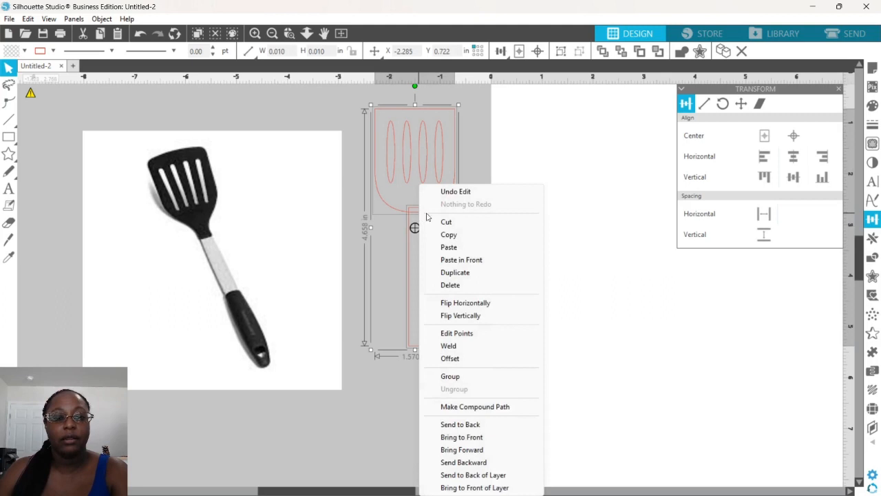
pyautogui.click(458, 347)
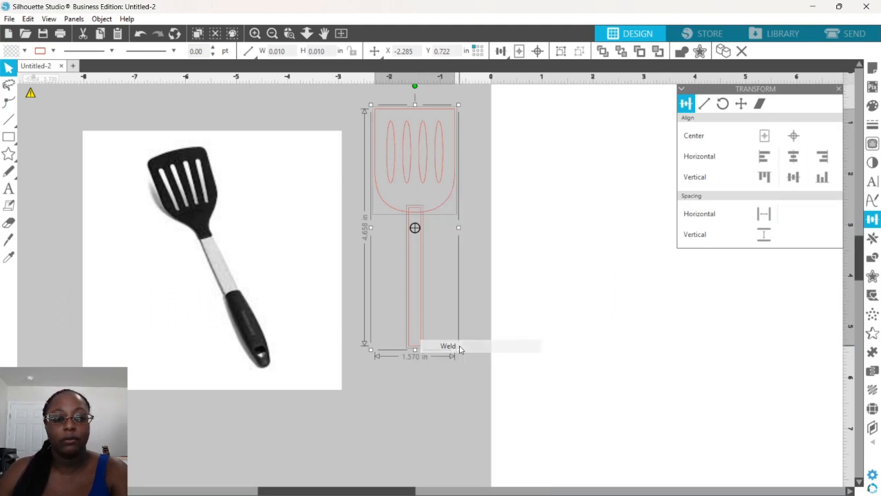
pyautogui.click(441, 240)
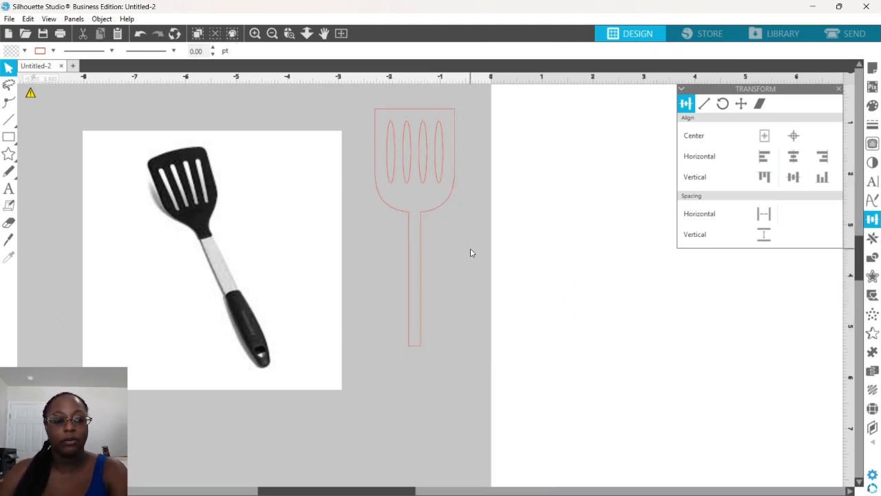
# Draw an upright ellipse about 0.50 in wide and 1.60 in high as the grip, overlapping the shaft's lower end.
pyautogui.scroll(-1, 471, 252)
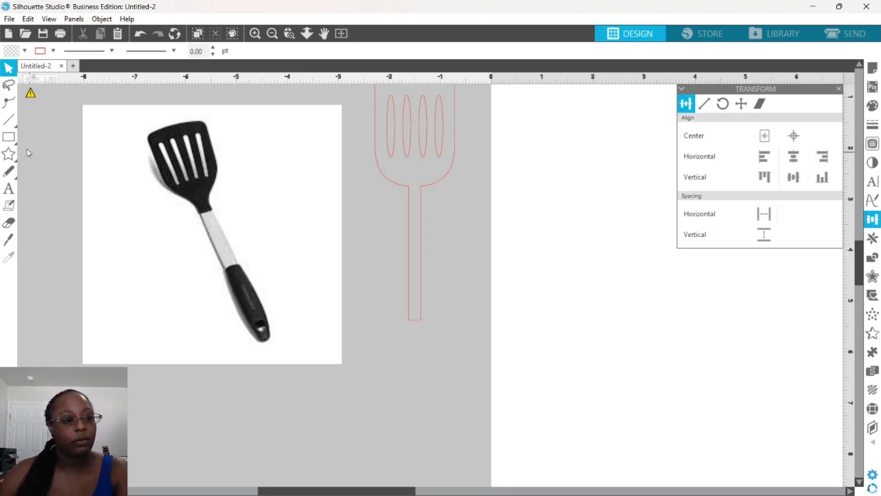
pyautogui.moveTo(8, 136)
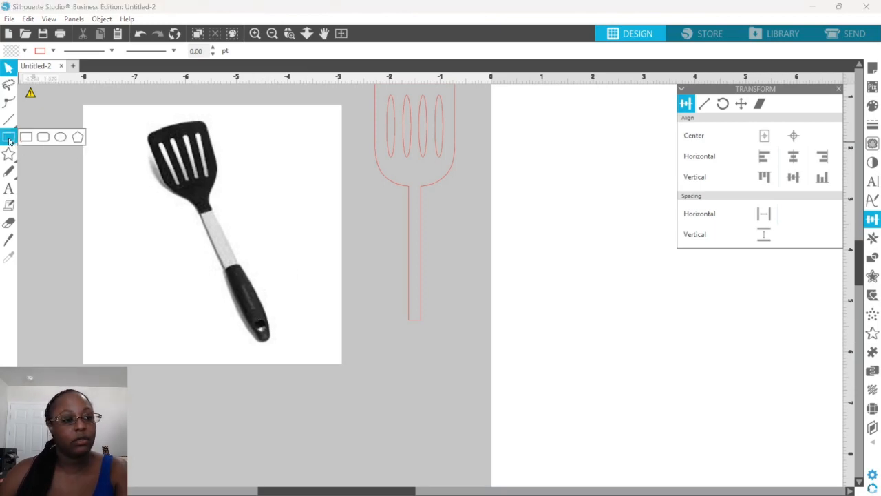
pyautogui.click(60, 139)
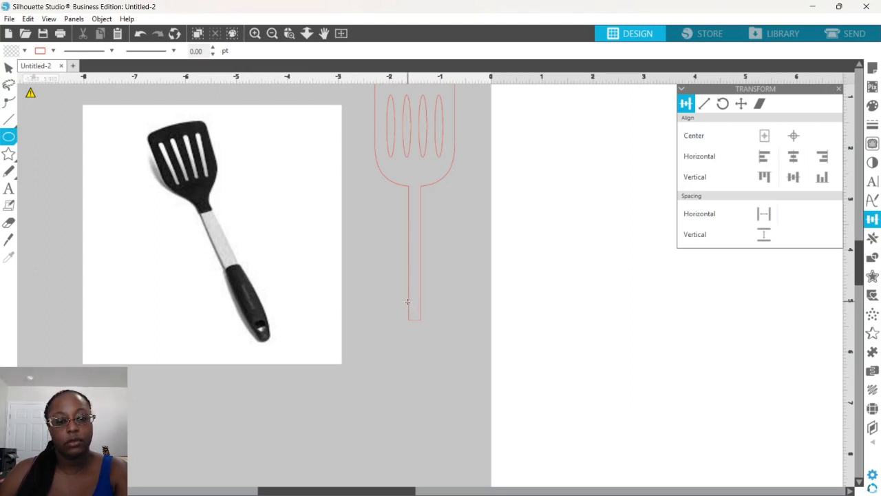
pyautogui.moveTo(407, 302); pyautogui.dragTo(432, 386)
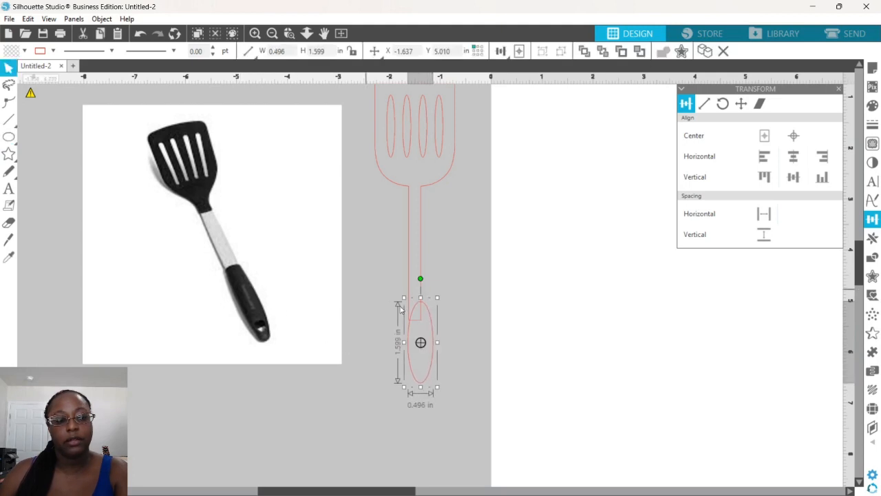
# Centre the grip ellipse on the shaft and narrow it to about 0.44 in wide.
pyautogui.moveTo(433, 328); pyautogui.dragTo(426, 327)
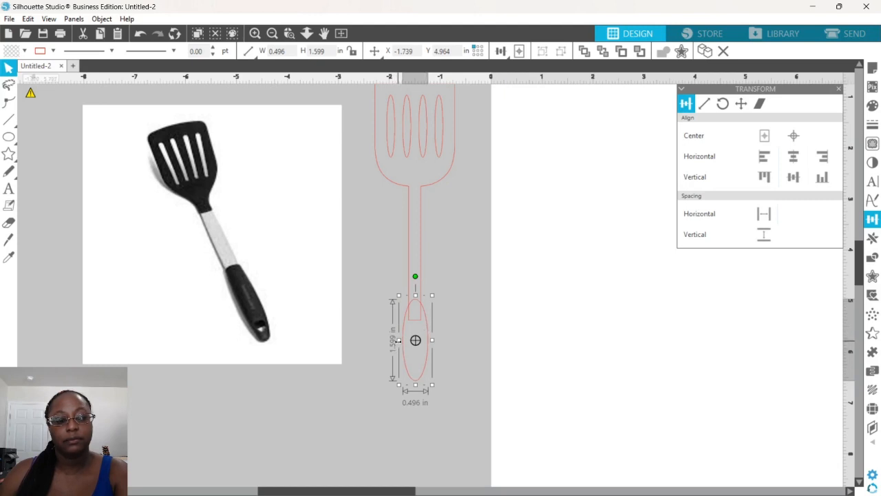
pyautogui.moveTo(398, 340); pyautogui.dragTo(430, 340)
pyautogui.click(452, 320)
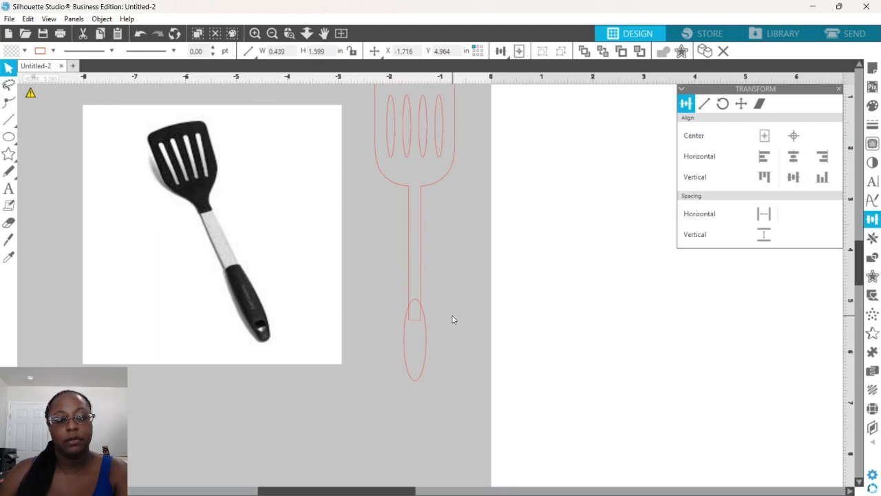
# Add an edit point on the grip ellipse at each shaft edge and delete the ellipse's topmost point.
pyautogui.doubleClick(426, 326)
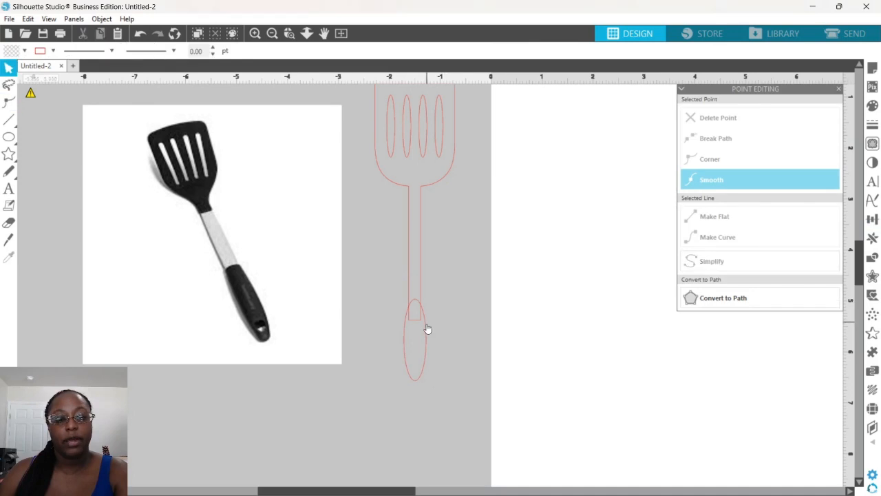
pyautogui.doubleClick(414, 340)
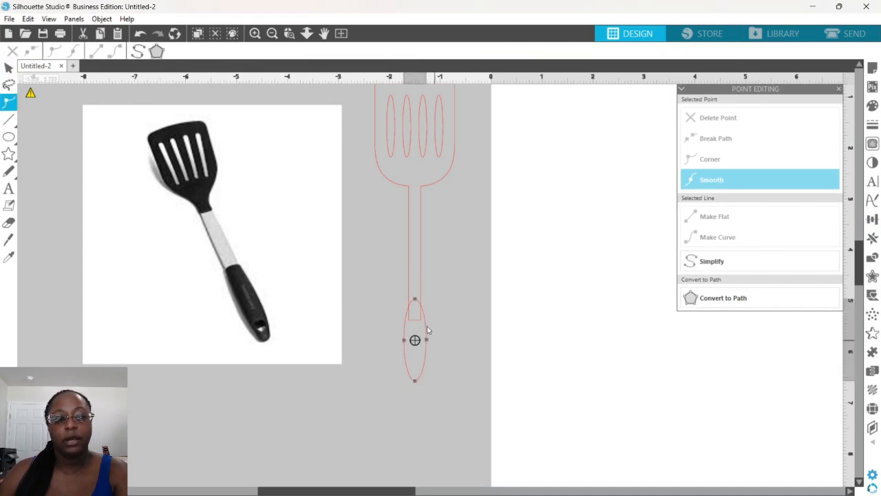
pyautogui.click(433, 301)
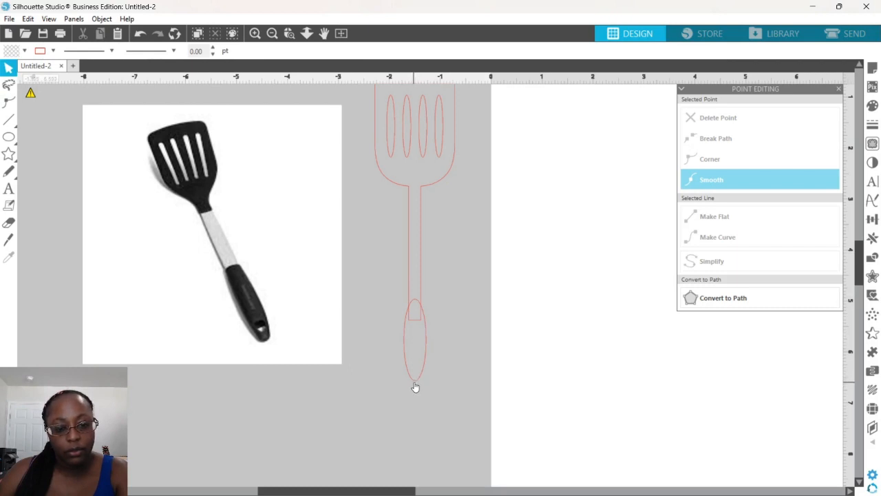
pyautogui.doubleClick(413, 305)
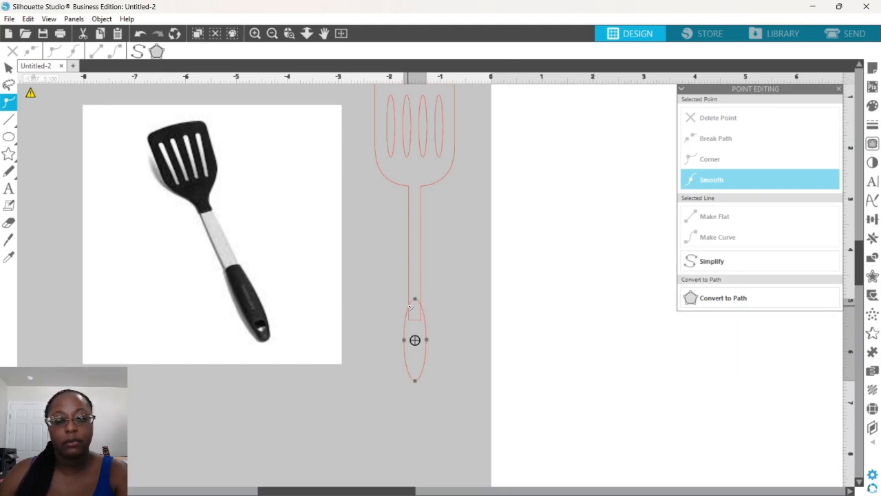
pyautogui.click(410, 306)
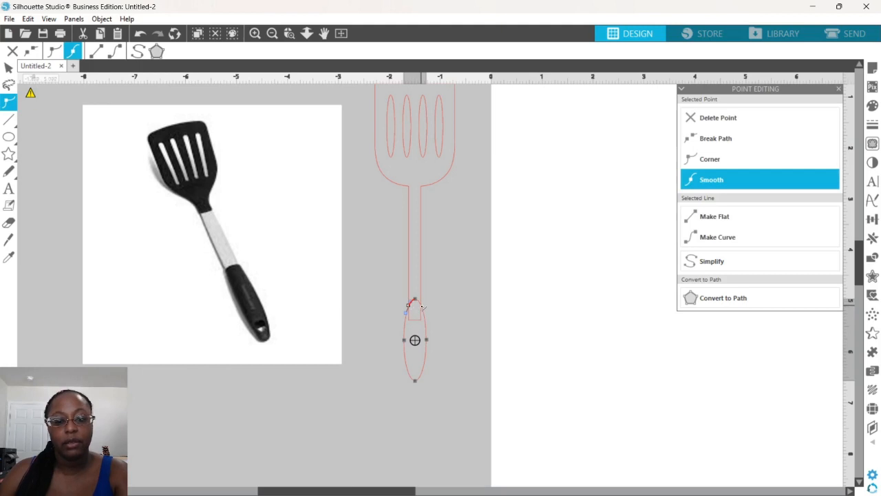
pyautogui.click(421, 304)
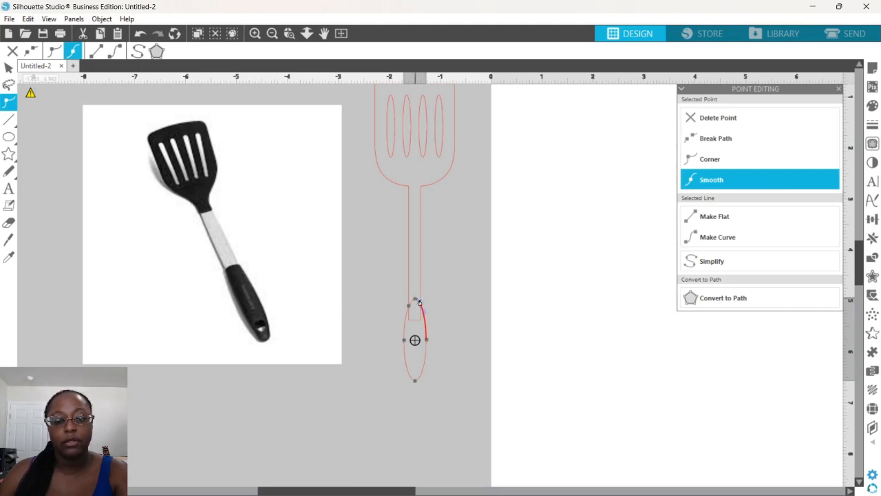
pyautogui.click(713, 121)
pyautogui.click(470, 286)
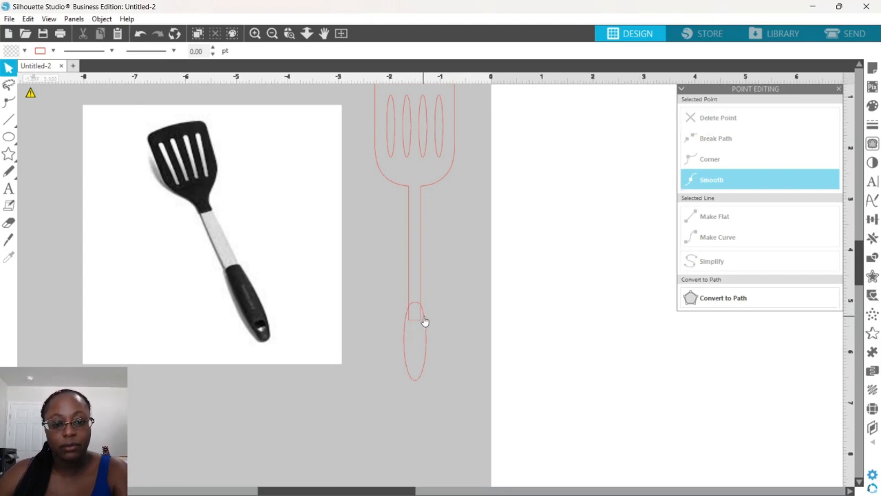
# Convert the grip's upper-right point to a corner and pull its inner handle down to lower the top curve.
pyautogui.doubleClick(424, 322)
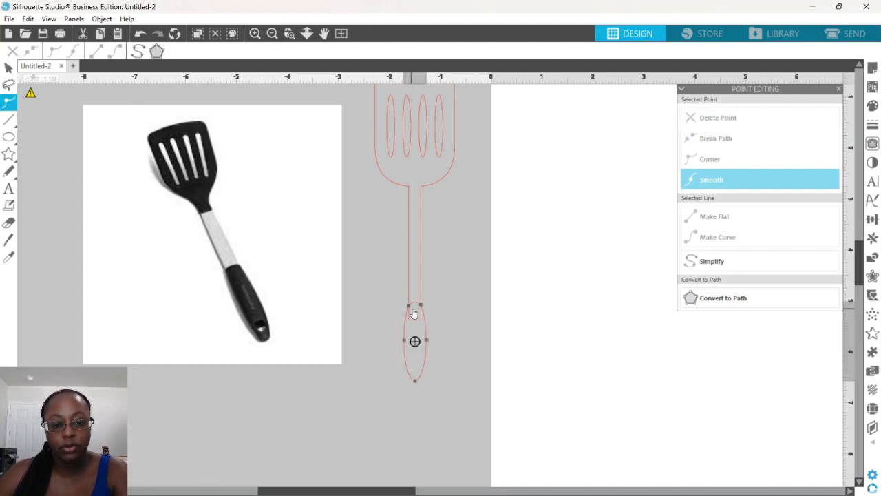
pyautogui.click(420, 305)
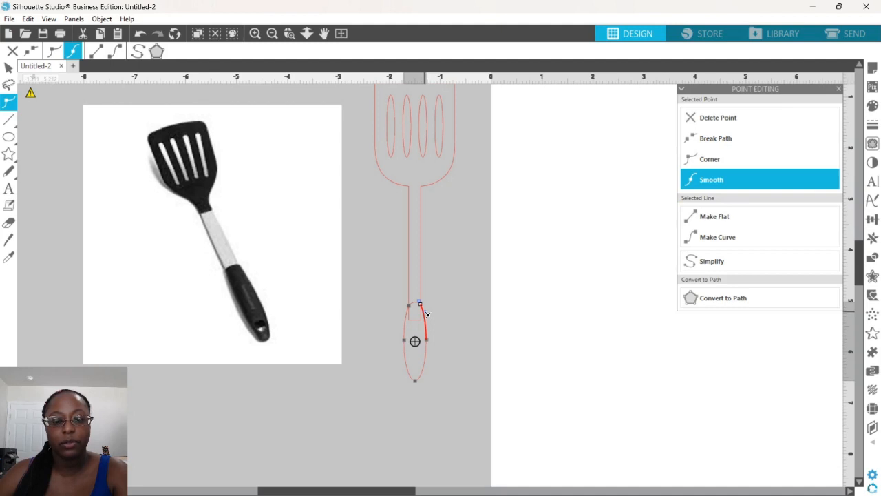
pyautogui.moveTo(424, 311)
pyautogui.mouseDown()
pyautogui.moveTo(432, 299)
pyautogui.moveTo(428, 317)
pyautogui.mouseUp()
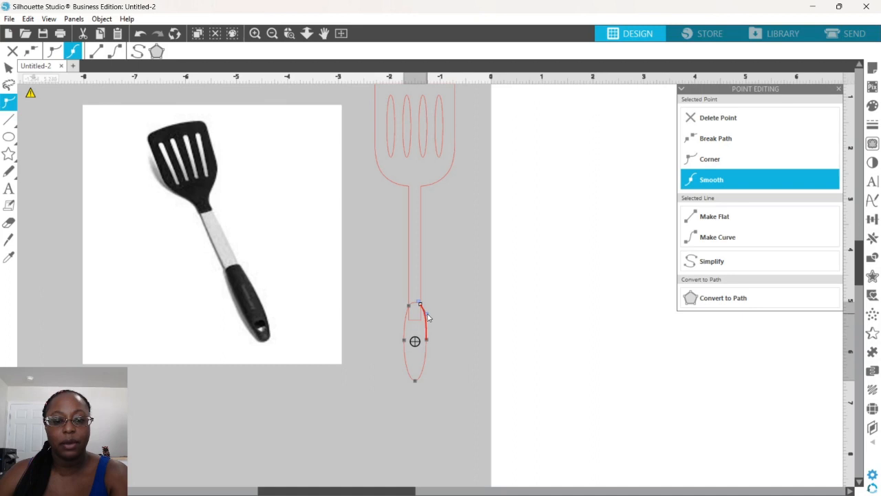
pyautogui.click(144, 34)
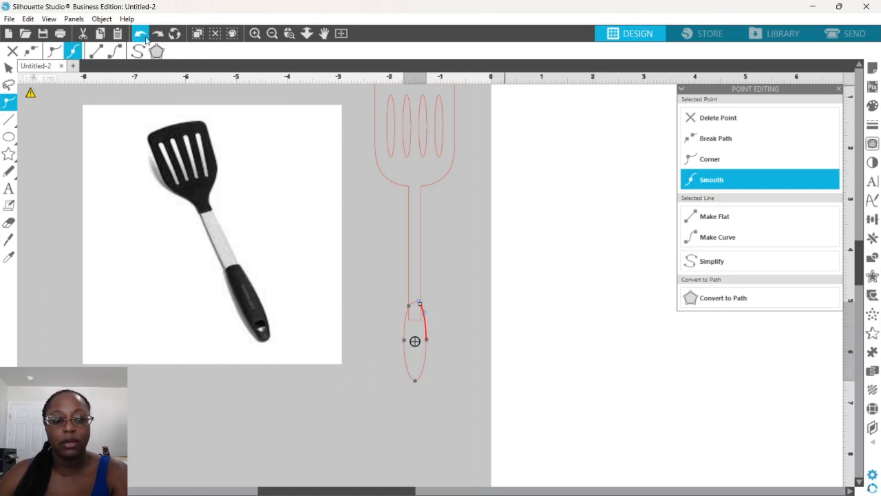
pyautogui.click(729, 159)
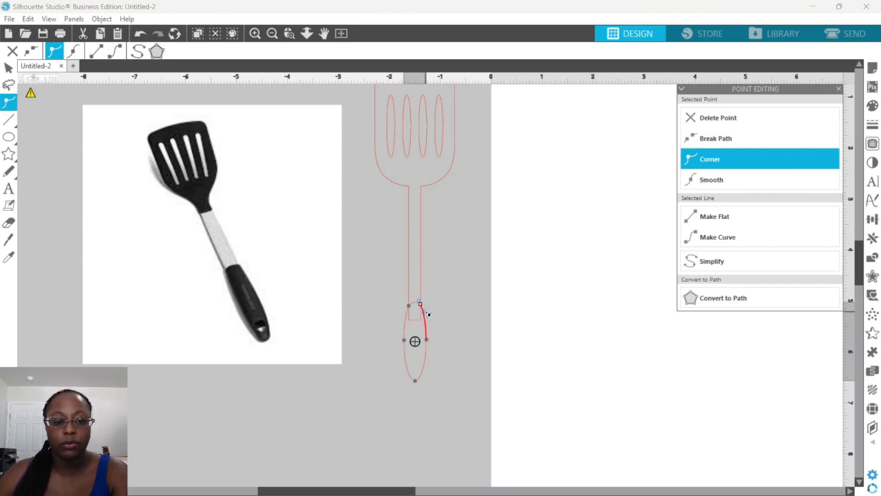
pyautogui.moveTo(428, 313)
pyautogui.mouseDown()
pyautogui.moveTo(446, 304)
pyautogui.moveTo(428, 318)
pyautogui.mouseUp()
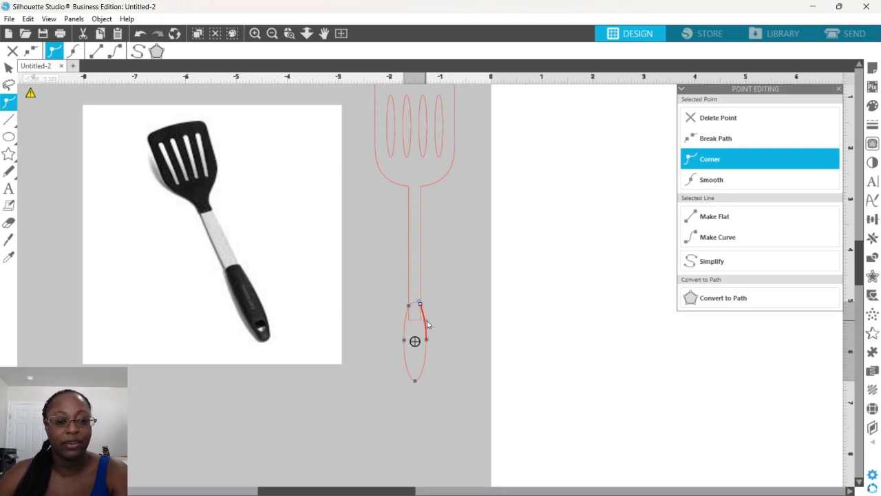
pyautogui.moveTo(427, 320); pyautogui.dragTo(432, 317)
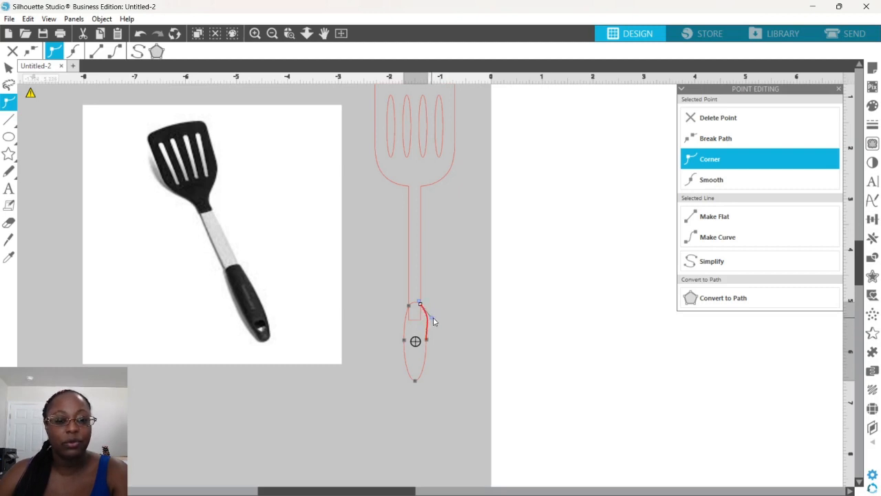
pyautogui.click(140, 36)
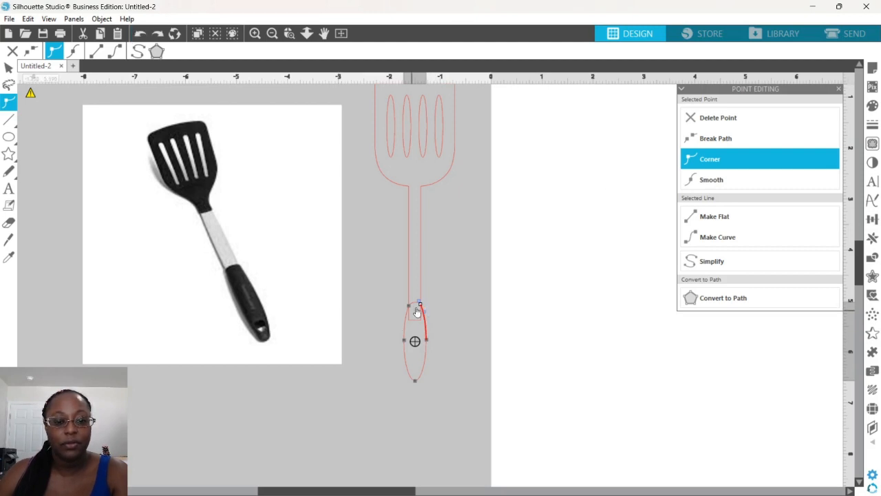
pyautogui.moveTo(419, 302); pyautogui.dragTo(419, 305)
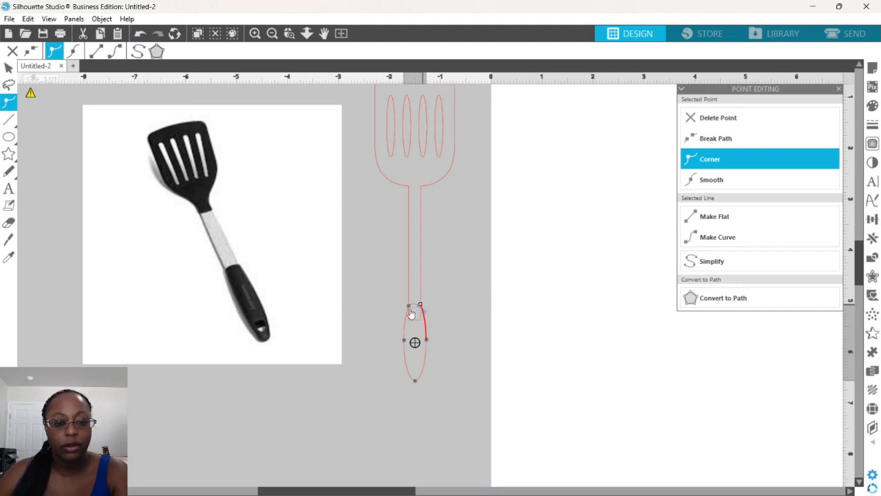
# Convert the grip's upper-left point to a corner and flatten the top edge between the two corner points.
pyautogui.click(289, 33)
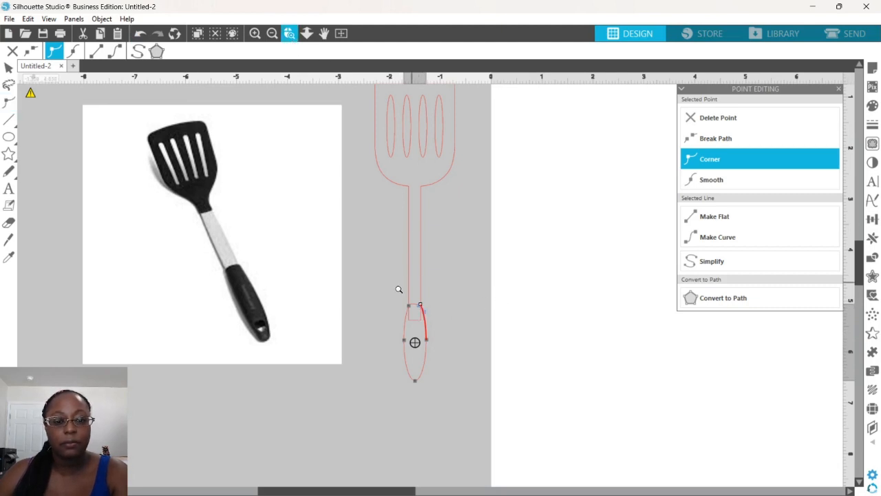
pyautogui.click(398, 289)
pyautogui.scroll(-2, 561, 313)
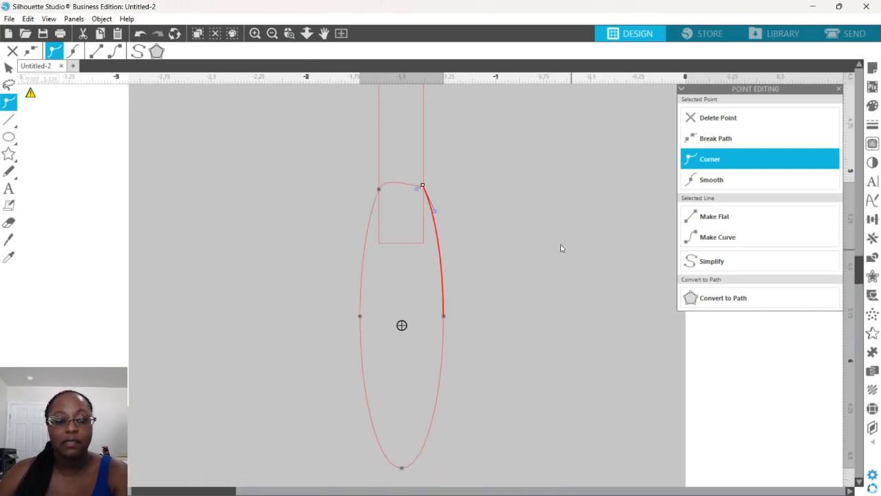
pyautogui.scroll(-1, 550, 241)
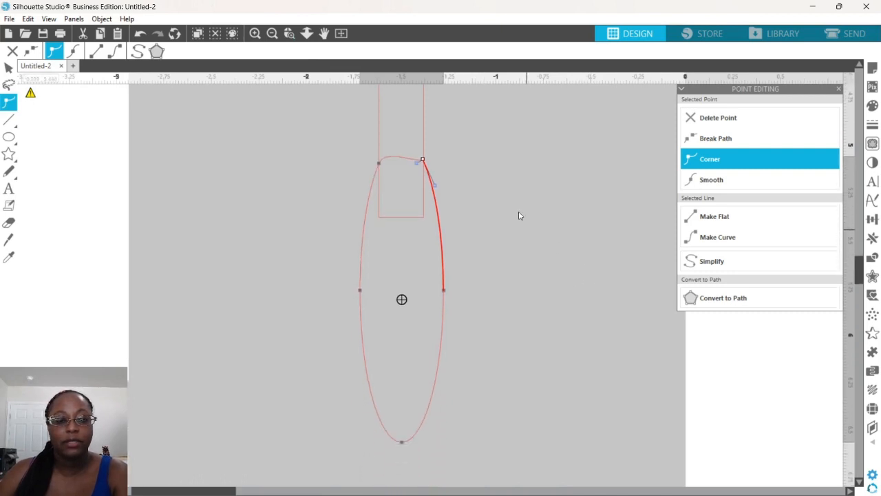
pyautogui.click(380, 164)
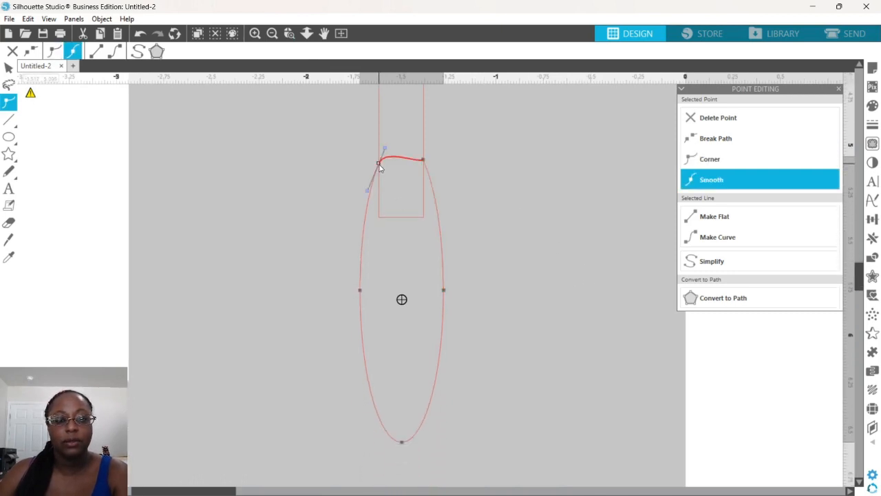
pyautogui.click(718, 161)
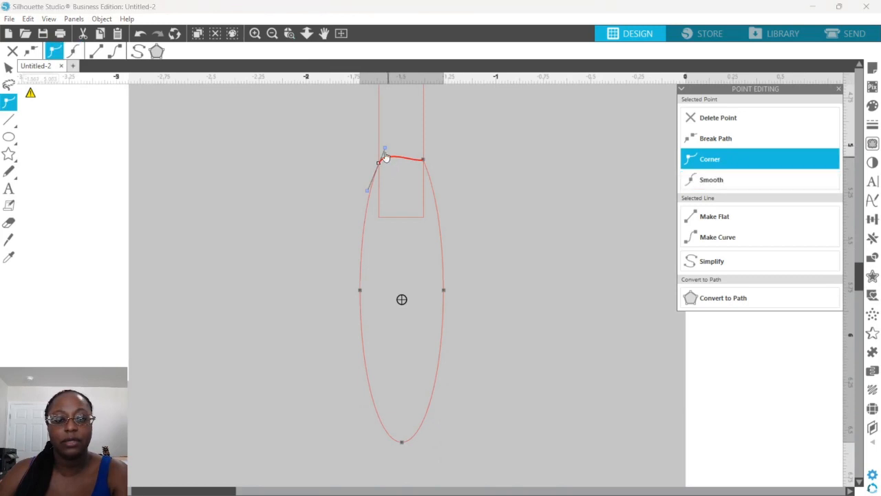
pyautogui.moveTo(384, 148); pyautogui.dragTo(390, 160)
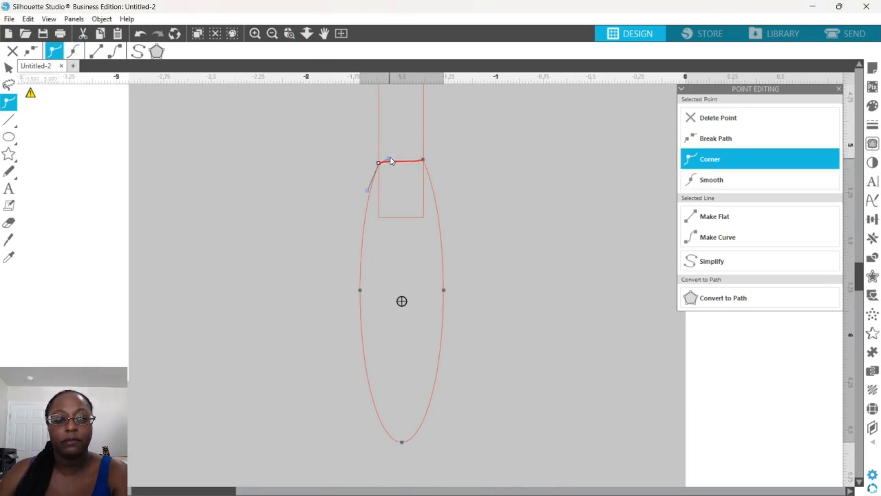
pyautogui.click(423, 160)
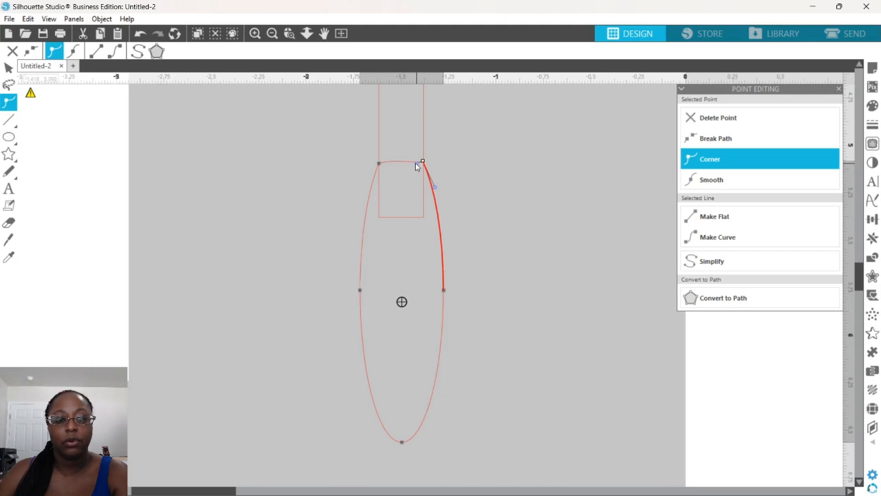
pyautogui.click(465, 156)
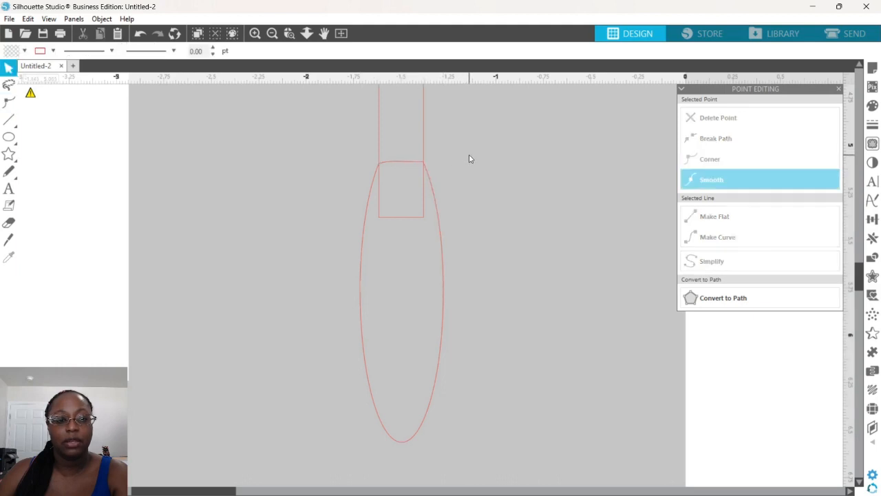
# Fine-tune the upper-left corner's handle and the upper-right corner's position to straighten and level the grip's top edge.
pyautogui.click(394, 166)
pyautogui.doubleClick(383, 166)
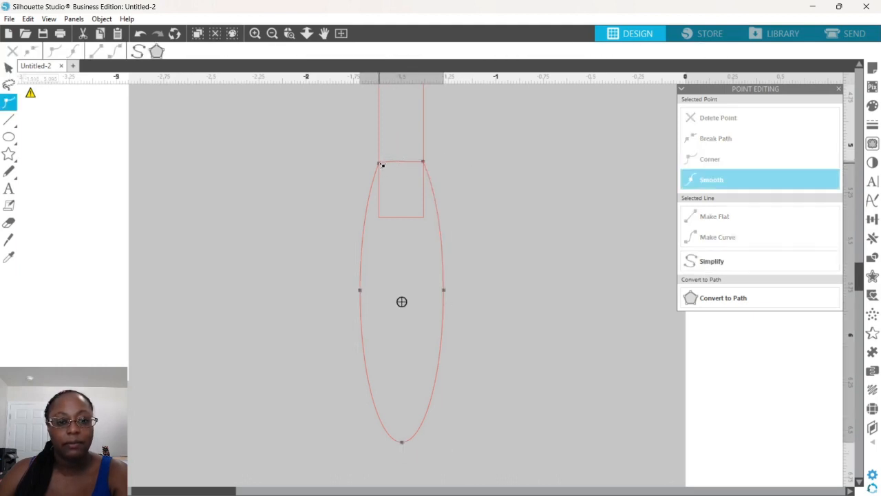
pyautogui.click(379, 164)
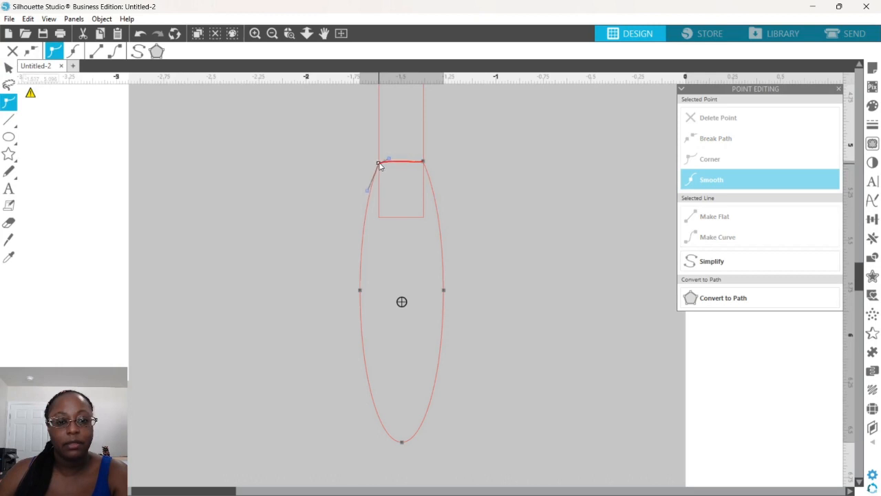
pyautogui.click(396, 165)
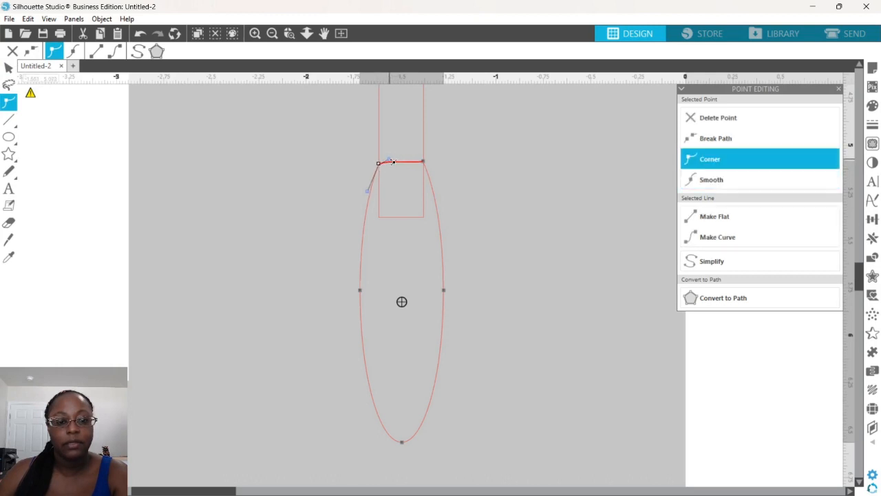
pyautogui.moveTo(389, 160); pyautogui.dragTo(390, 162)
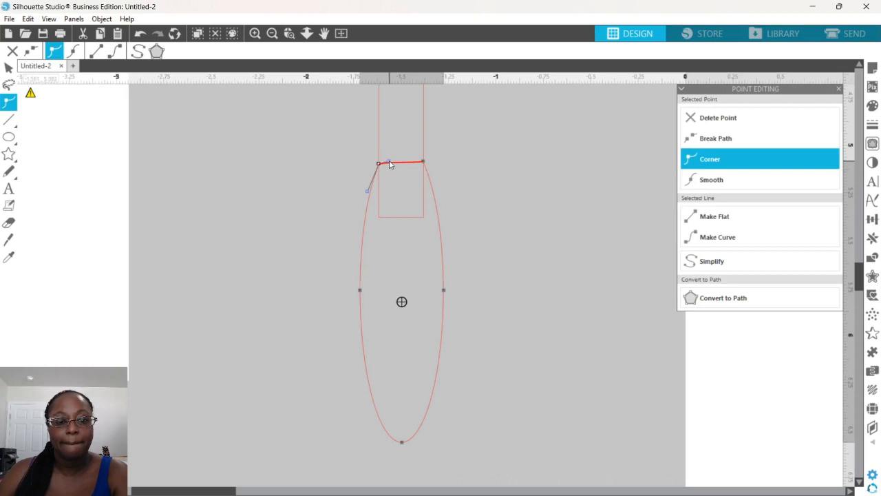
pyautogui.click(422, 163)
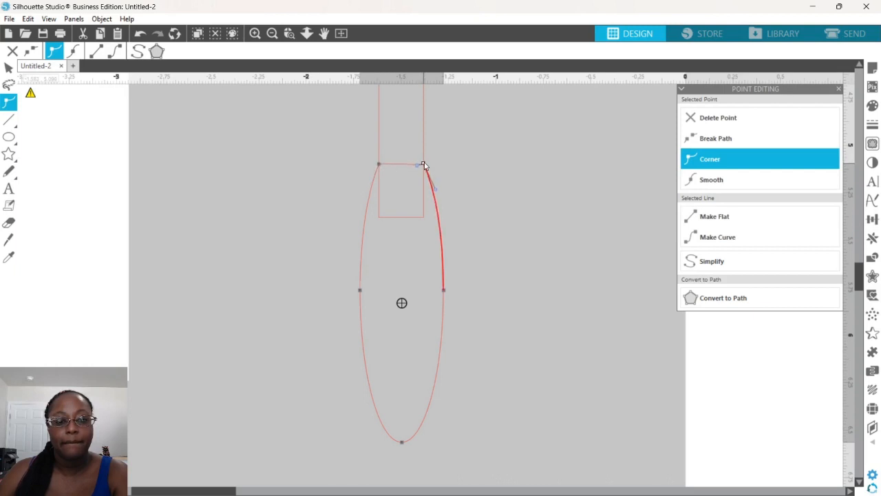
pyautogui.moveTo(423, 164); pyautogui.dragTo(424, 162)
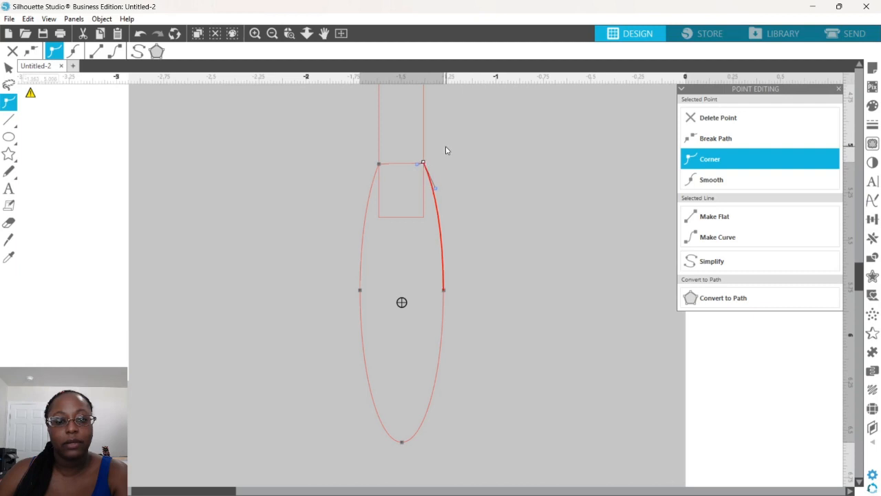
pyautogui.click(445, 150)
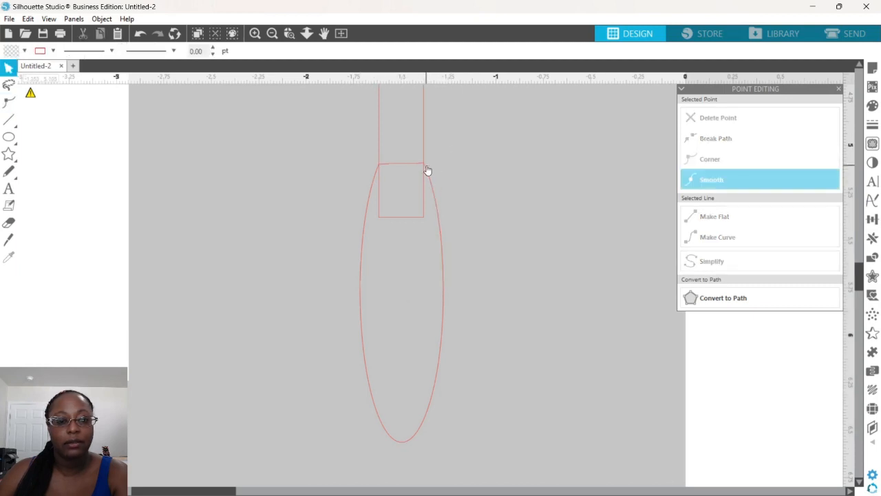
pyautogui.click(426, 170)
pyautogui.click(499, 145)
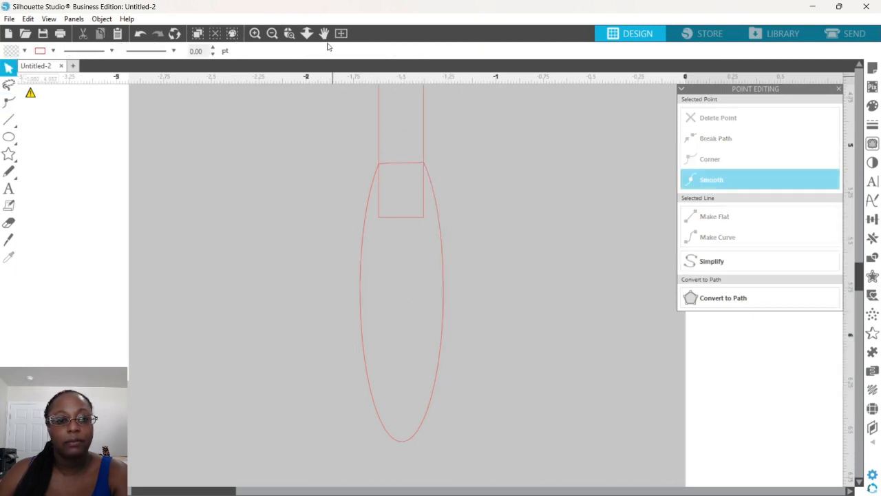
# Try stretching the grip downward to about 1.58 in tall and undo the stretch.
pyautogui.click(273, 34)
pyautogui.click(273, 34)
pyautogui.click(273, 34)
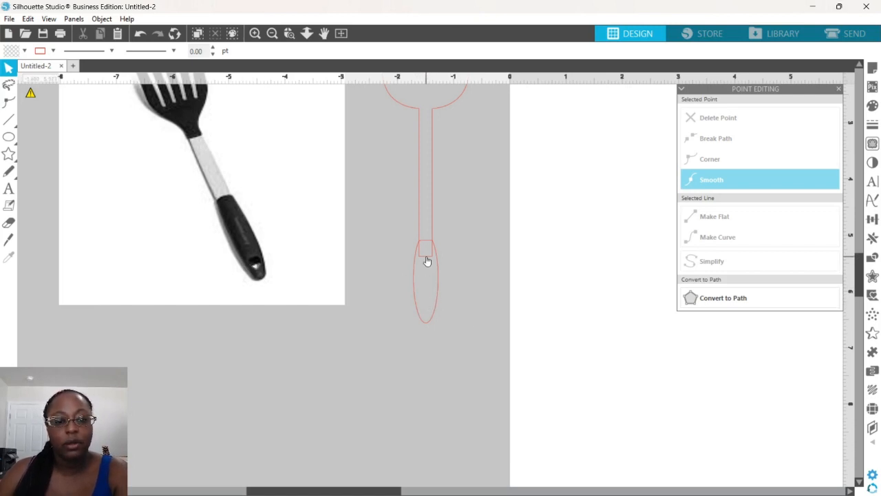
pyautogui.scroll(3, 452, 250)
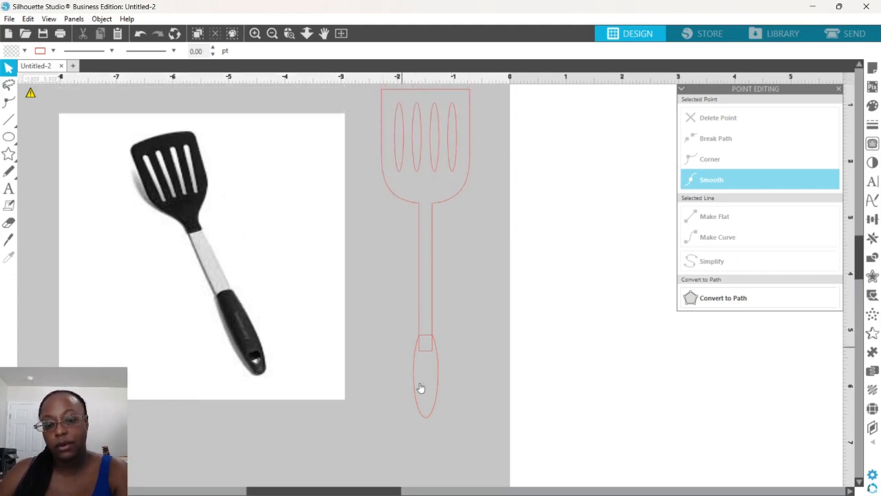
pyautogui.click(434, 415)
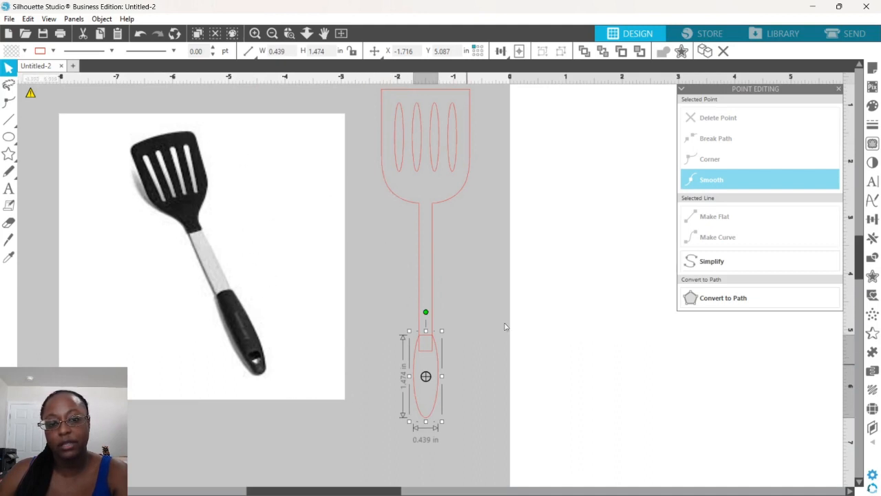
pyautogui.scroll(-1, 505, 260)
pyautogui.scroll(-3, 505, 260)
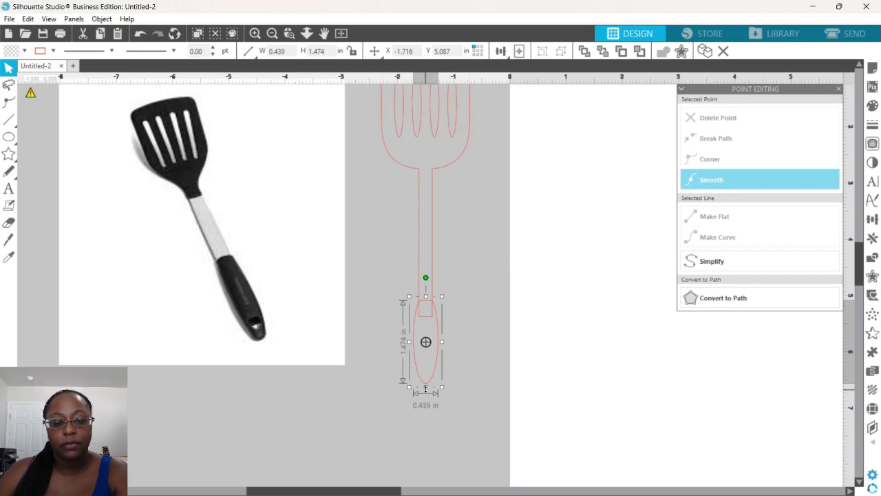
pyautogui.moveTo(425, 389)
pyautogui.mouseDown()
pyautogui.moveTo(427, 420)
pyautogui.moveTo(429, 393)
pyautogui.mouseUp()
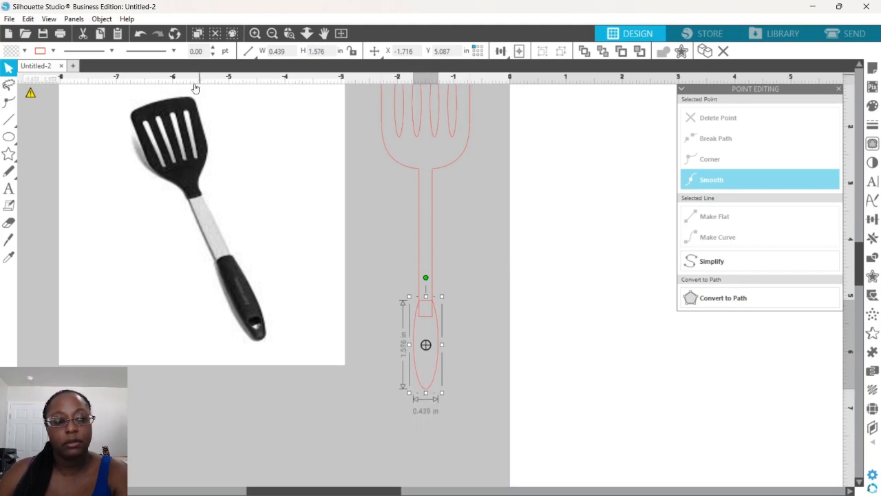
pyautogui.click(140, 33)
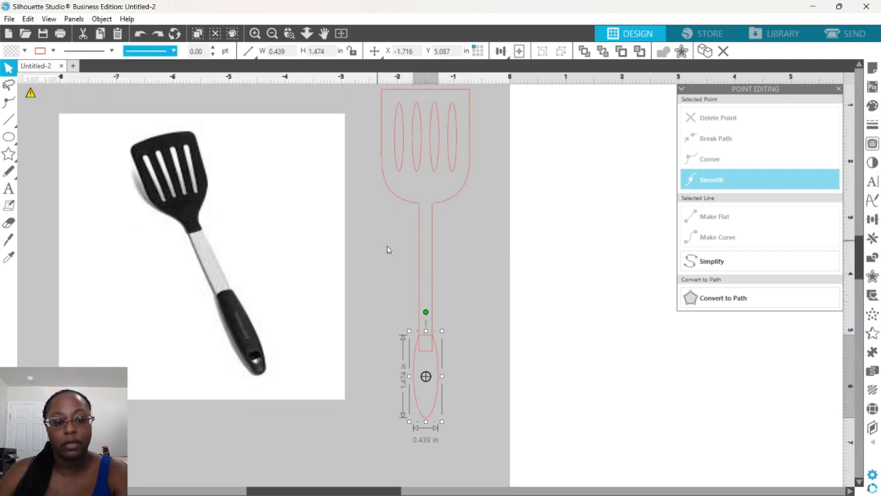
# Move the two bottom edit points of the shaft up together to meet the grip's top edge.
pyautogui.click(439, 295)
pyautogui.click(433, 296)
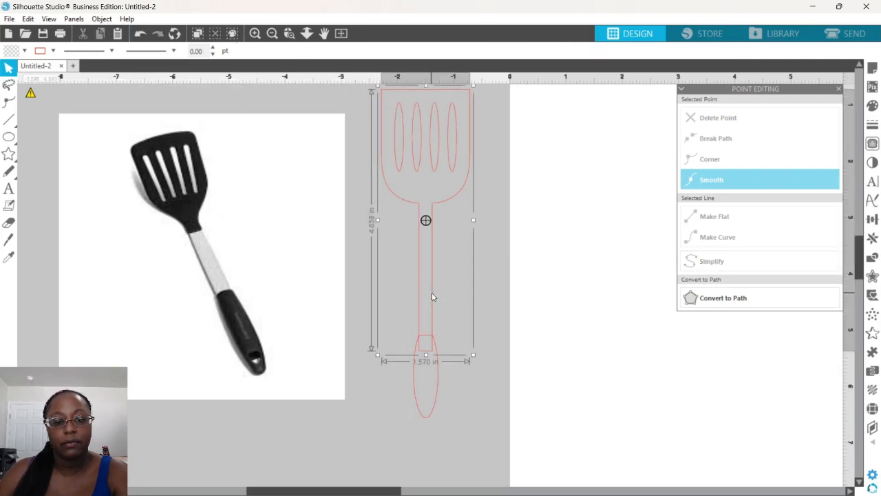
pyautogui.doubleClick(432, 297)
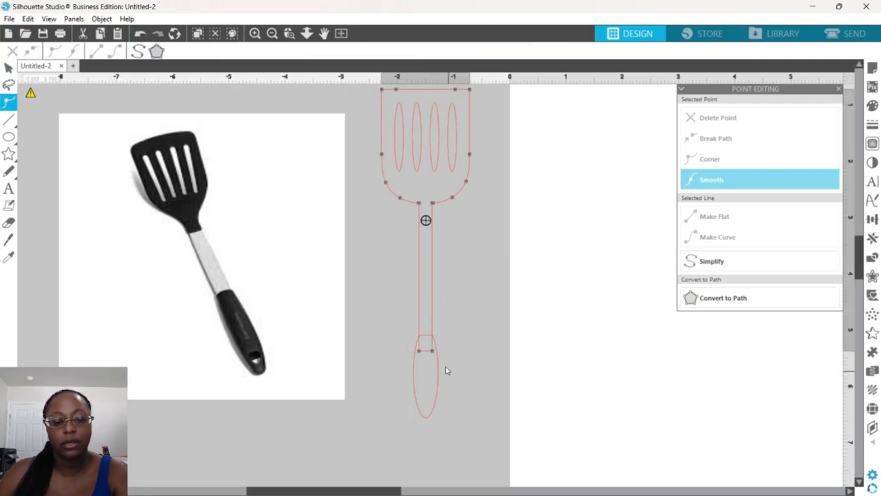
pyautogui.moveTo(448, 361); pyautogui.dragTo(412, 350)
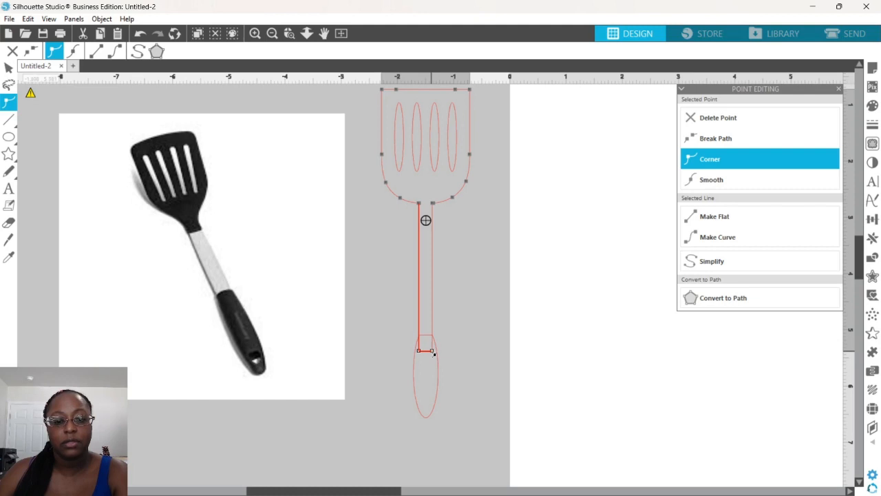
pyautogui.moveTo(432, 354); pyautogui.dragTo(431, 336)
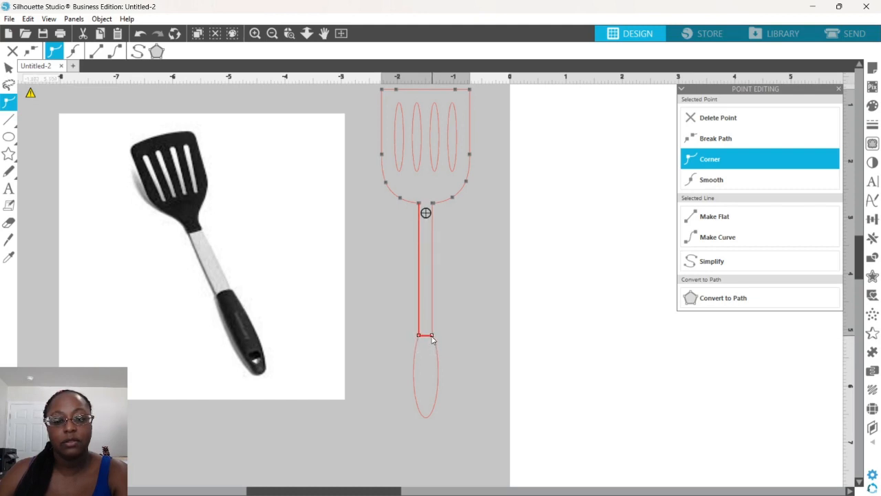
pyautogui.click(463, 304)
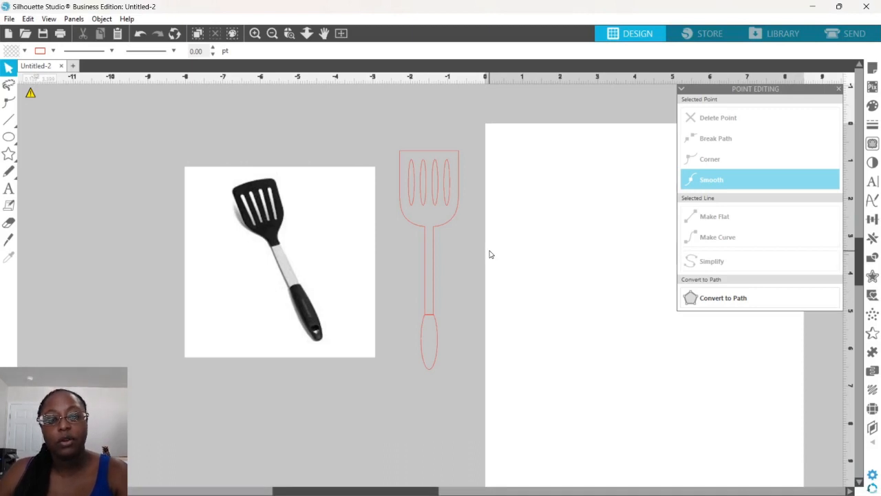
# Try shifting the slot group and filling the head and shaft shape with black, undoing each change.
pyautogui.moveTo(438, 197)
pyautogui.mouseDown()
pyautogui.moveTo(467, 185)
pyautogui.moveTo(438, 196)
pyautogui.mouseUp()
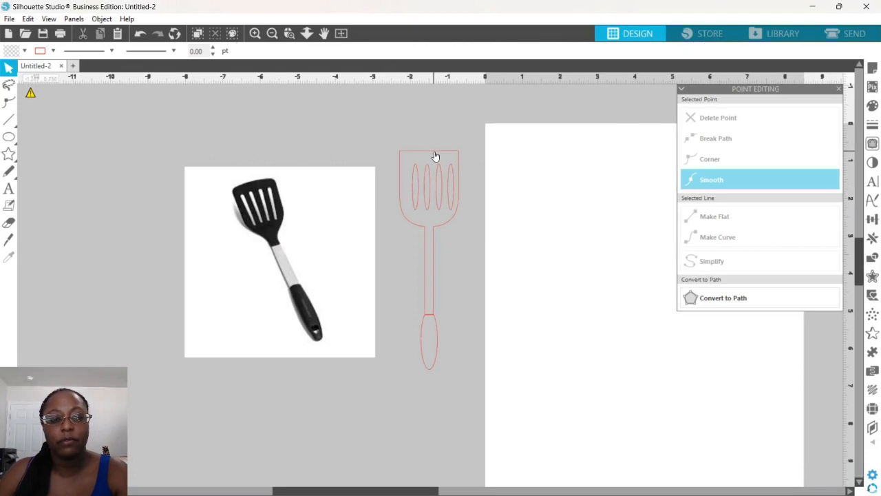
pyautogui.click(140, 35)
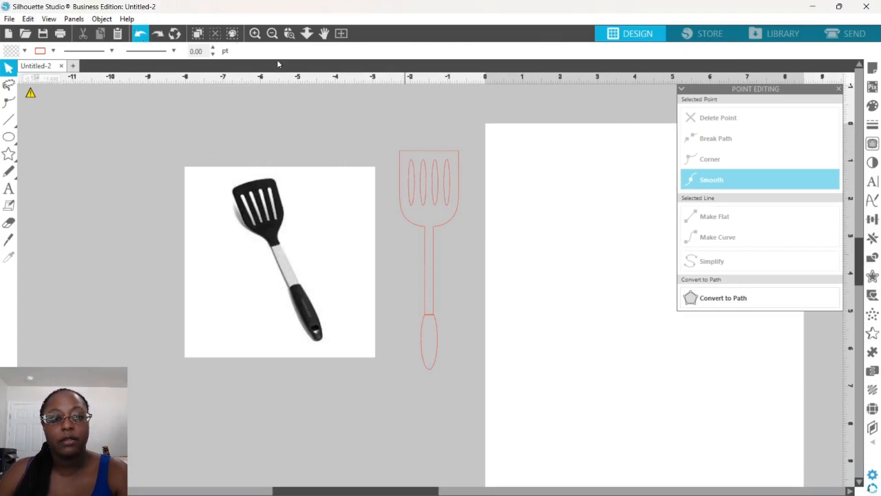
pyautogui.click(406, 148)
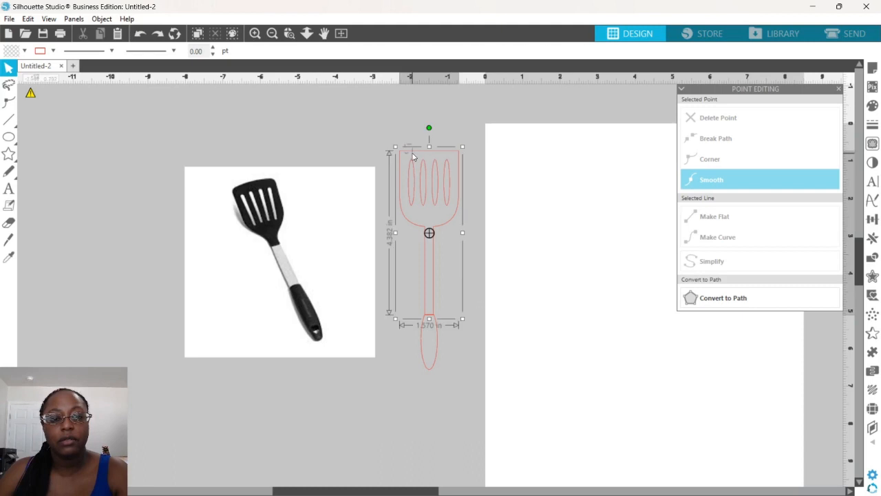
pyautogui.click(24, 51)
pyautogui.click(23, 67)
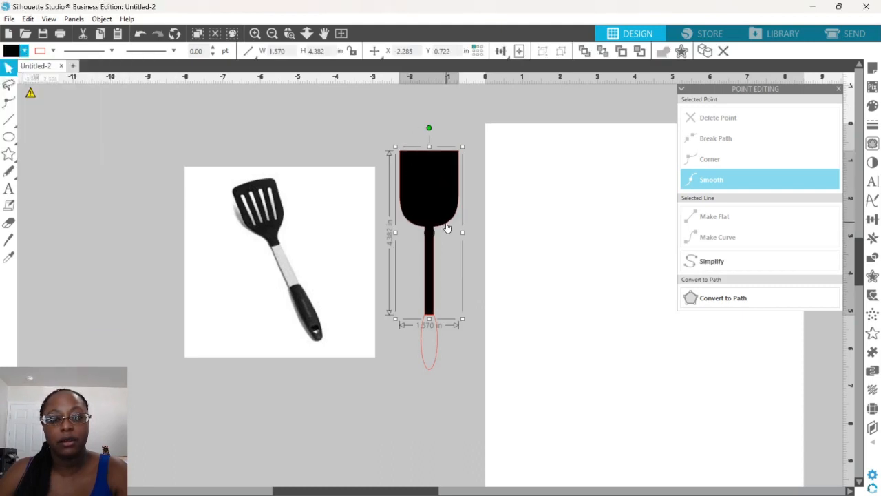
pyautogui.click(140, 33)
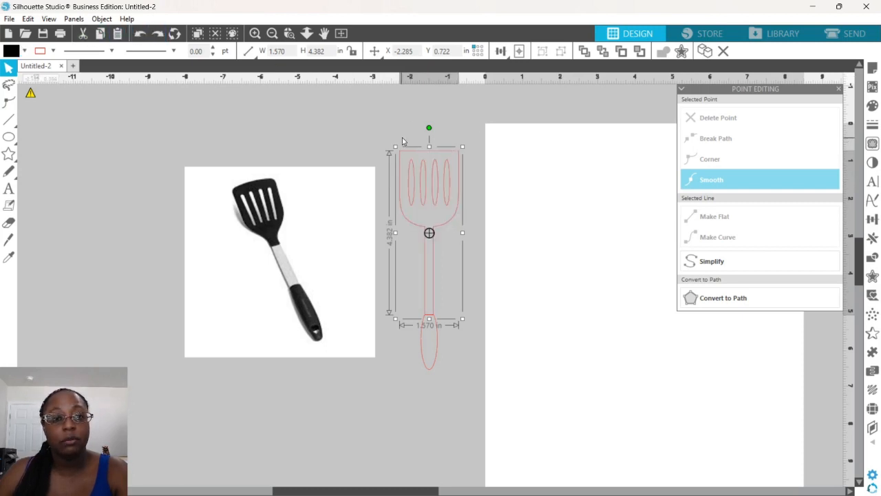
# Combine the head and shaft shape with its slots into a compound path and fill it with black.
pyautogui.keyDown('shift'); pyautogui.click(426, 182); pyautogui.keyUp('shift')
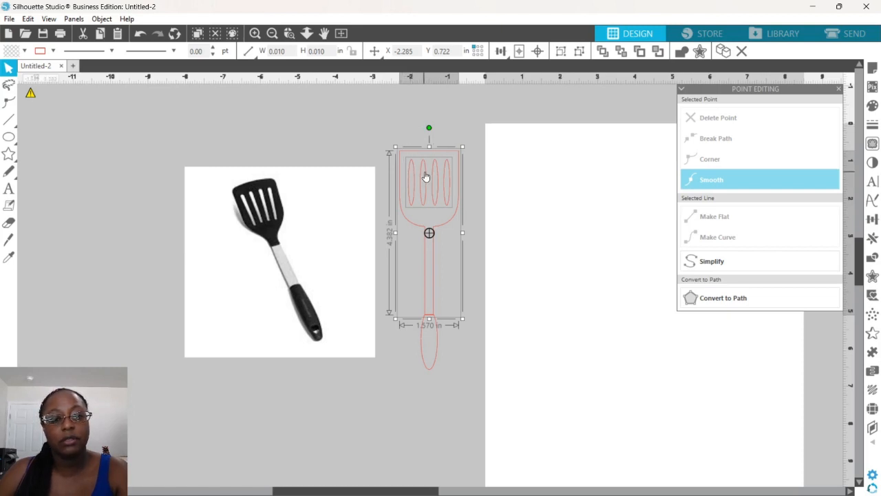
pyautogui.rightClick(426, 175)
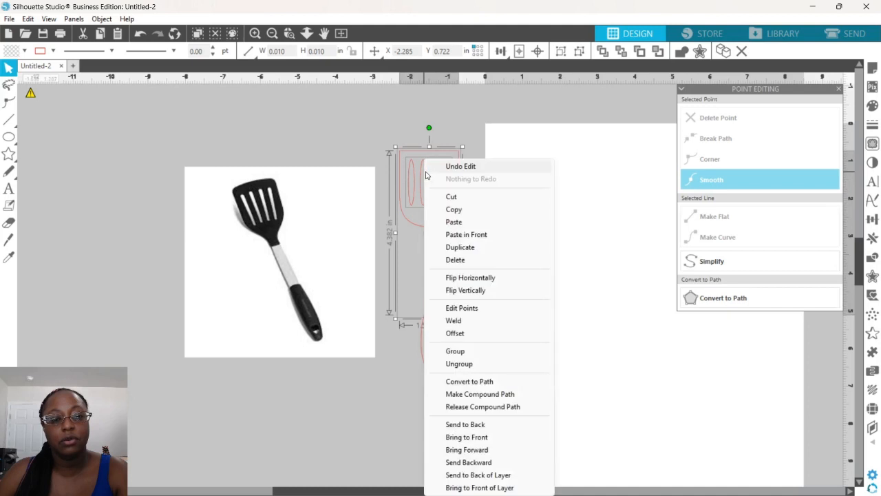
pyautogui.click(482, 394)
pyautogui.click(25, 51)
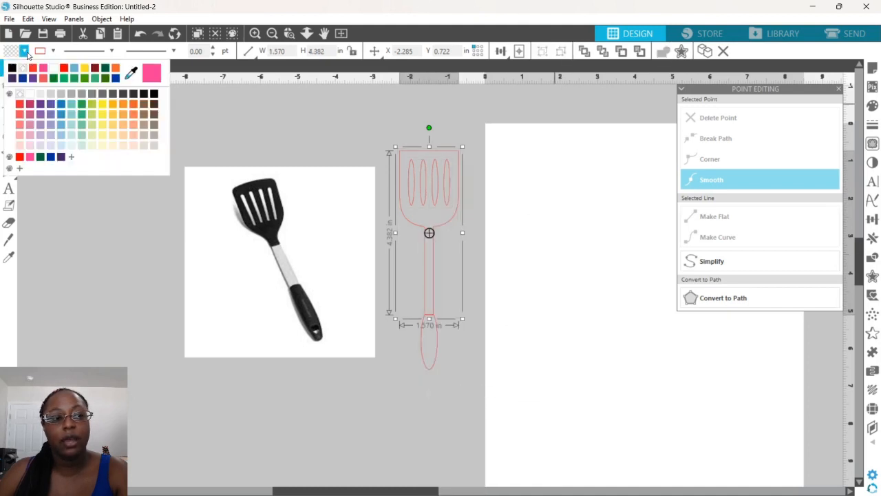
pyautogui.click(11, 67)
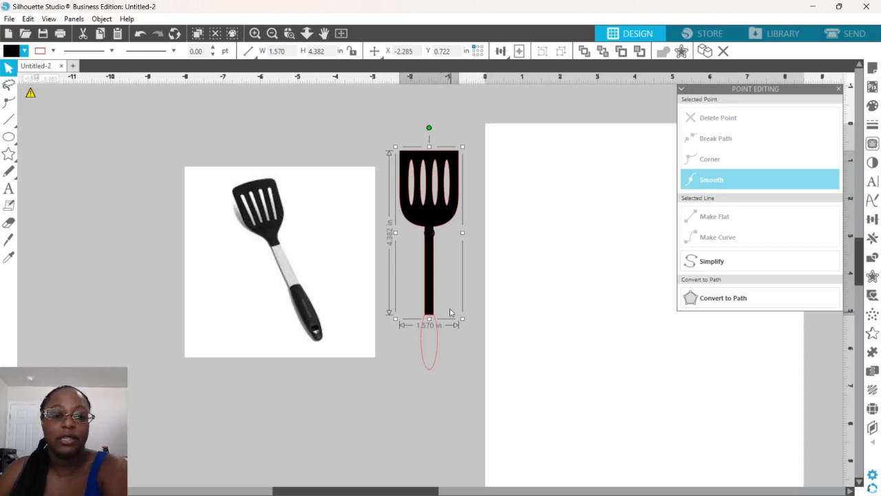
# Select the grip and open the full fill options for it.
pyautogui.click(436, 344)
pyautogui.click(433, 342)
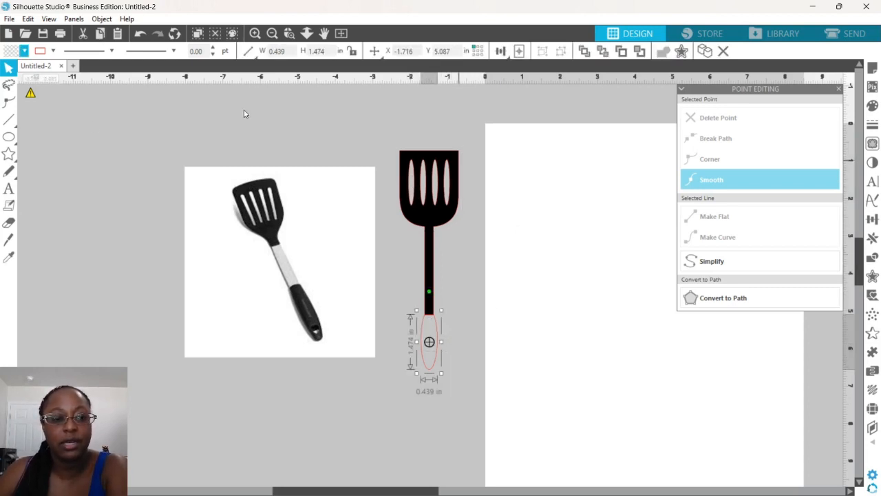
pyautogui.click(24, 51)
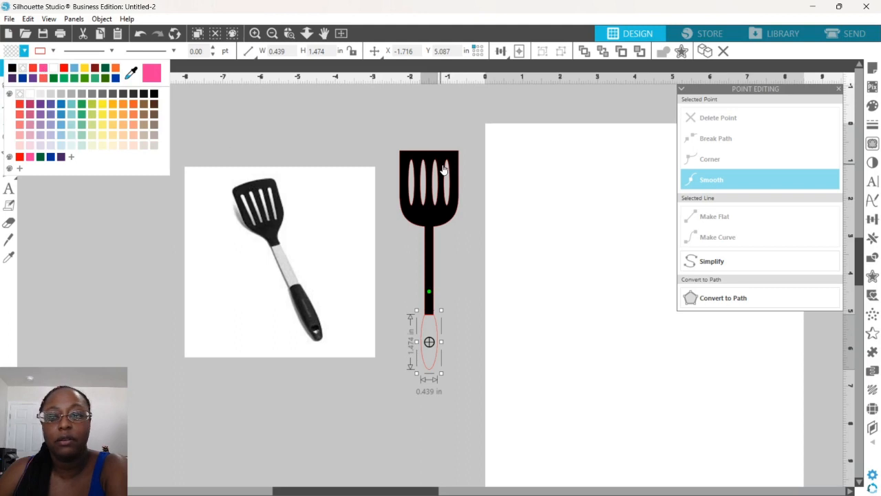
pyautogui.click(872, 106)
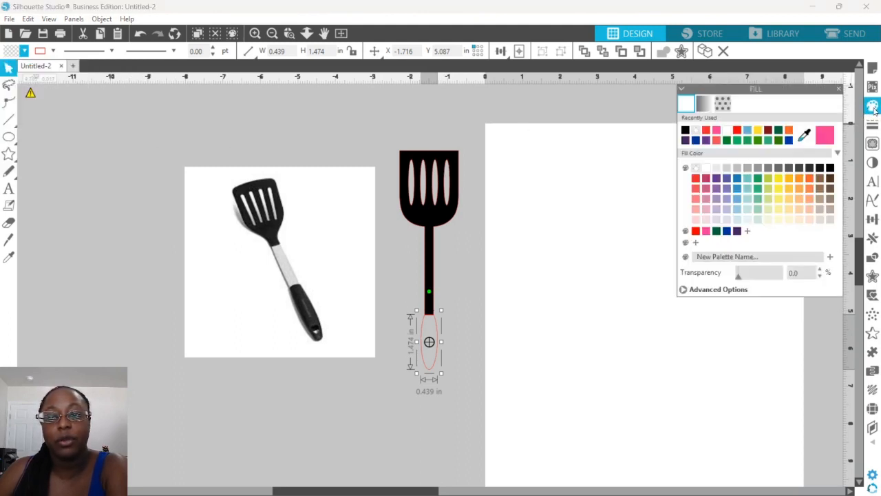